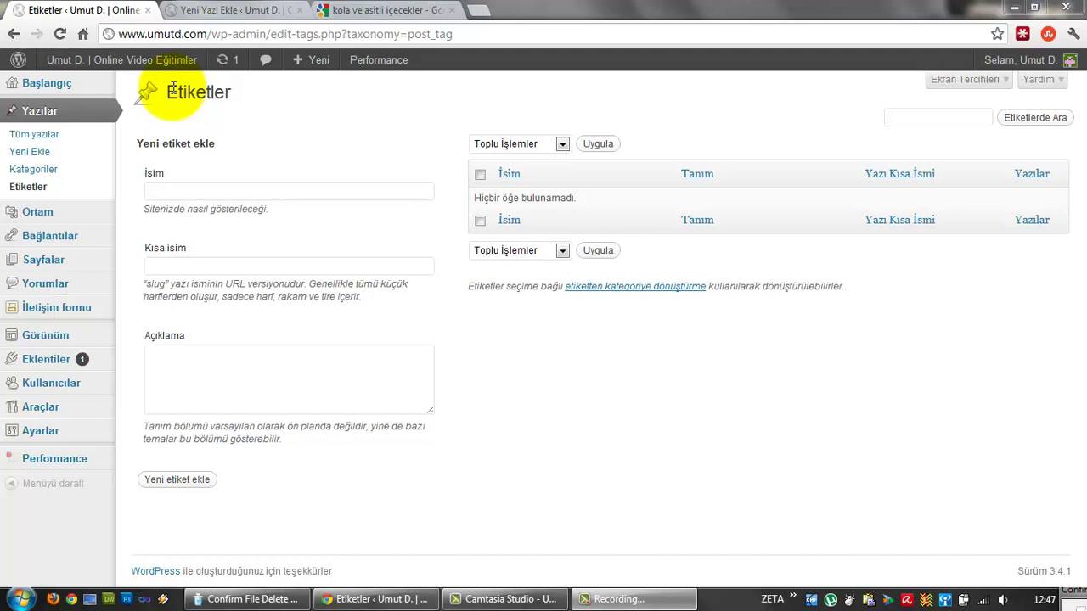
# Assign the new, still untitled post to the Wordpress category.
pyautogui.click(285, 10)
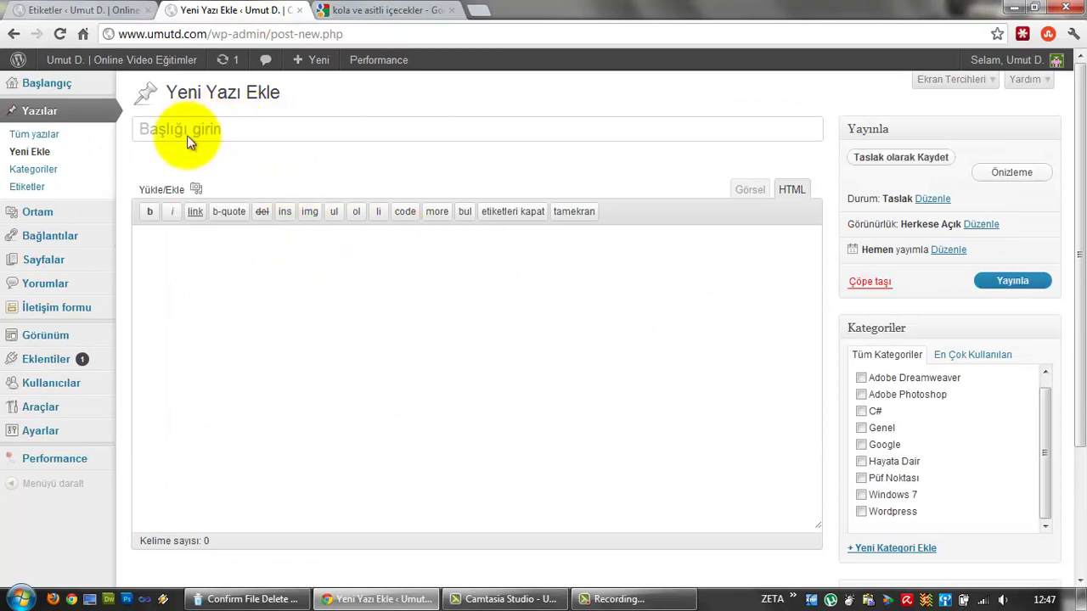
pyautogui.scroll(-1, 436, 254)
pyautogui.scroll(1, 436, 255)
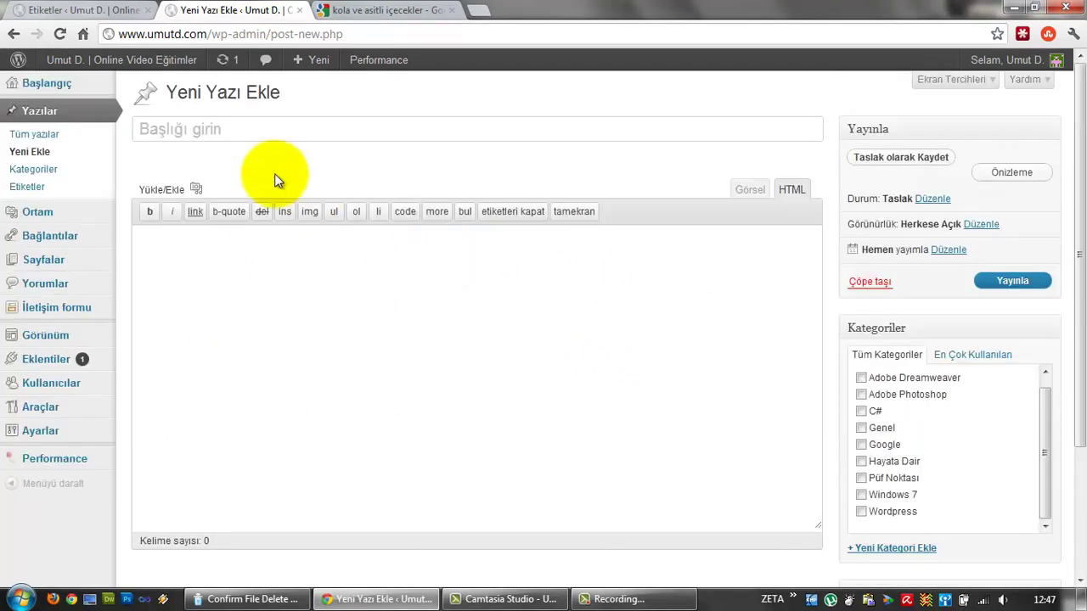
pyautogui.click(861, 512)
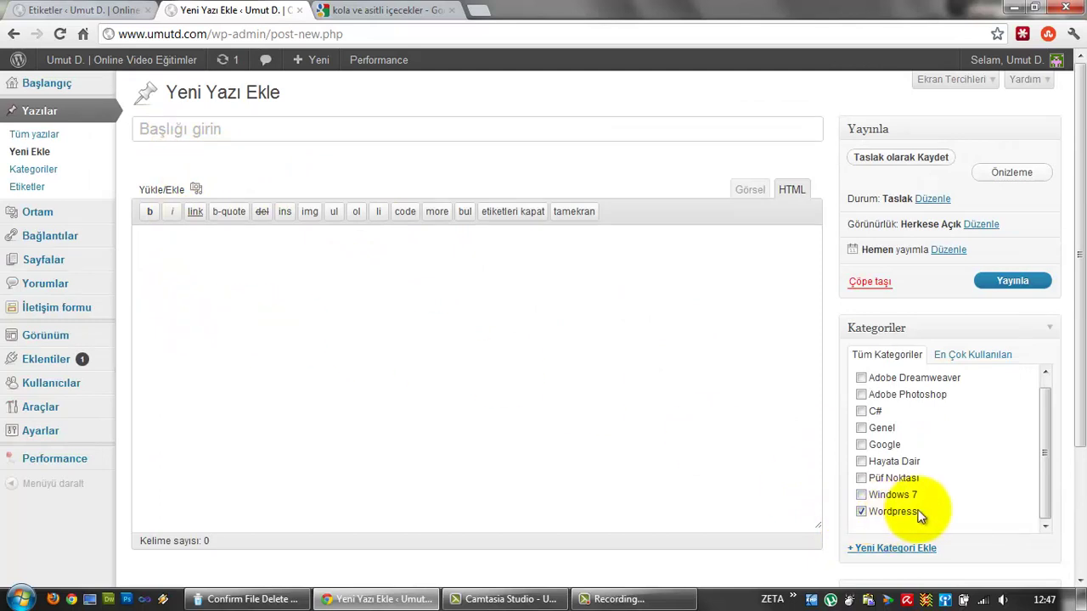
# Add the tags wordpress, etiketler and yazılar paneli to the new post.
pyautogui.scroll(-1, 1031, 467)
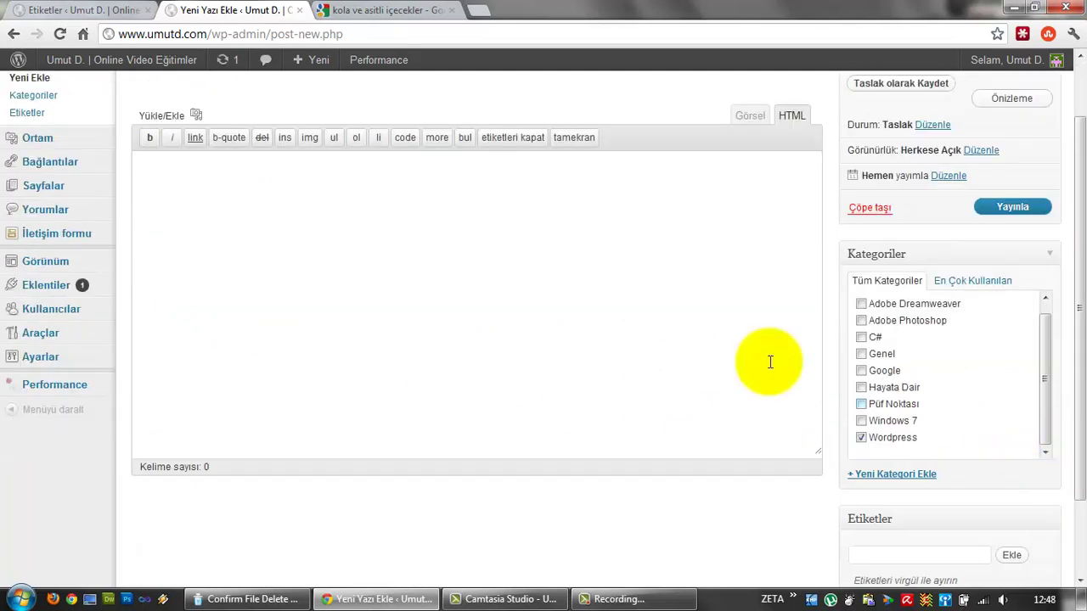
pyautogui.scroll(1, 410, 232)
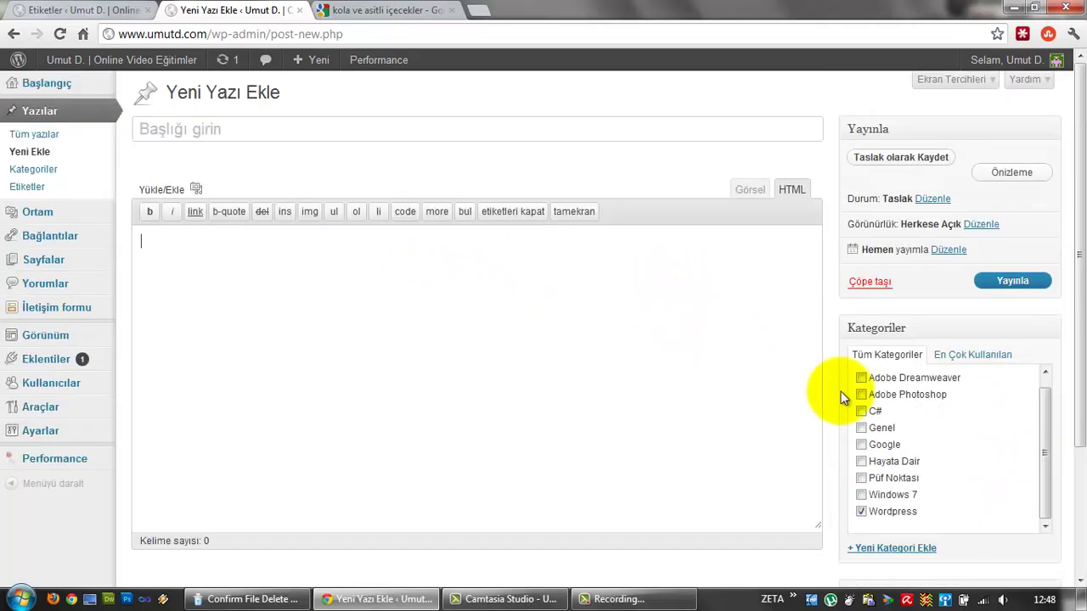
pyautogui.scroll(-2, 843, 391)
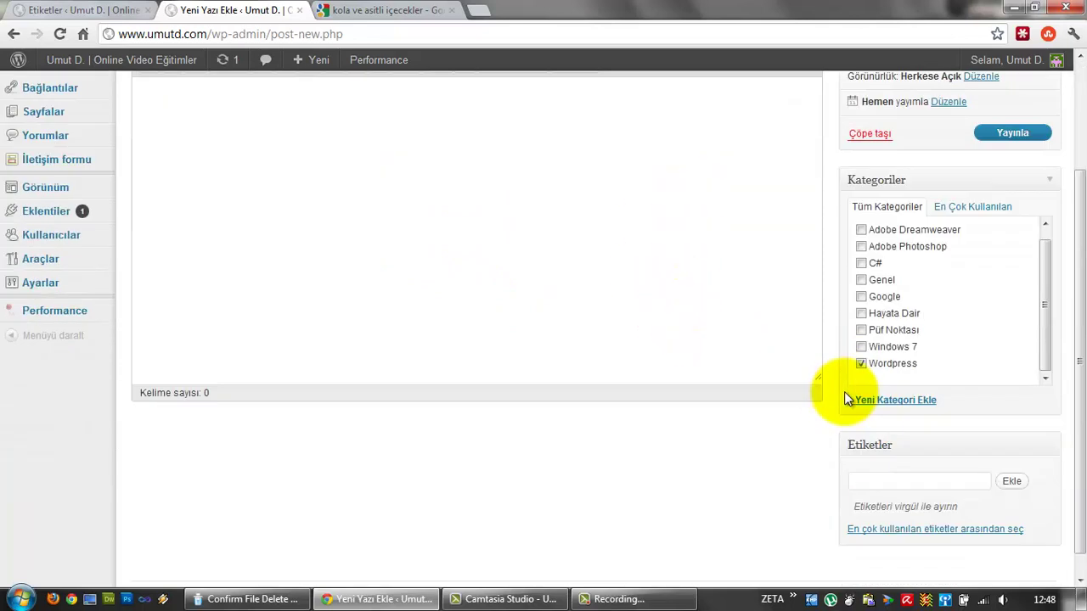
pyautogui.click(882, 482)
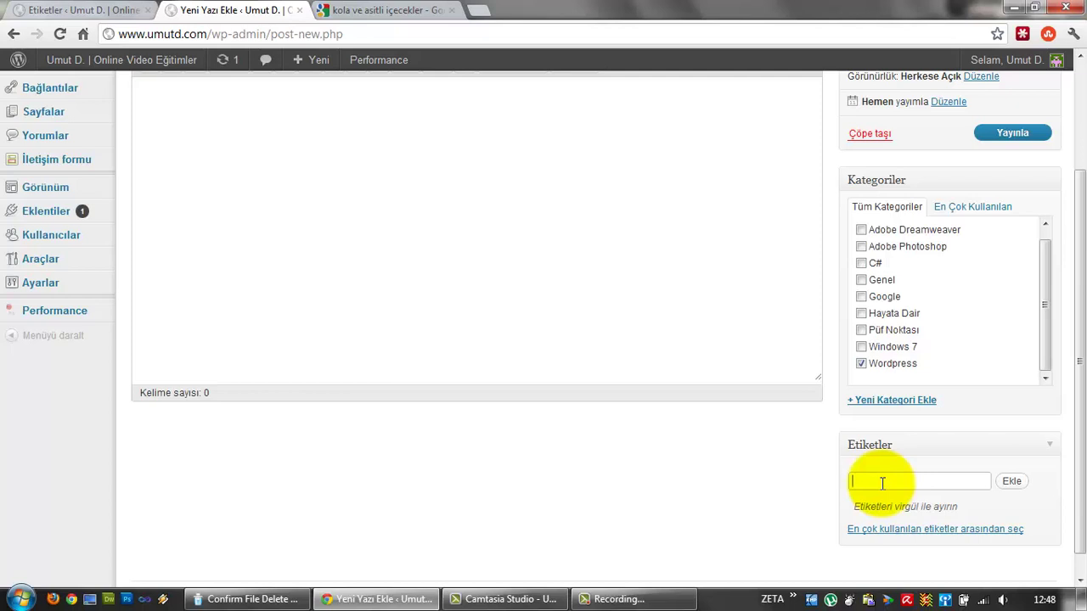
pyautogui.write('wordpress, etiketler')
pyautogui.write(', yazılar paneli')
pyautogui.click(1011, 481)
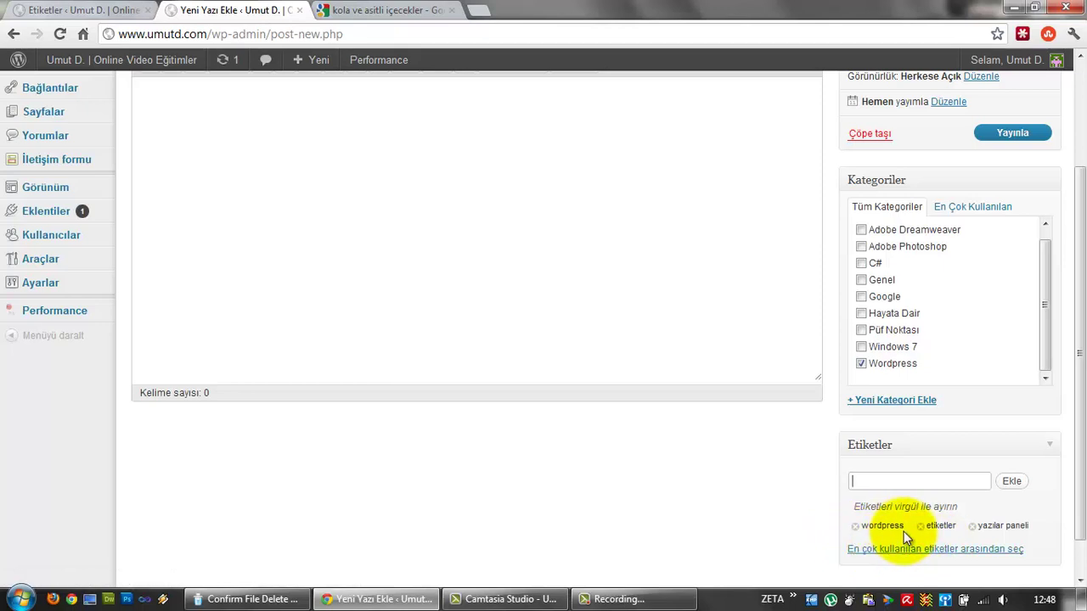
# Start a fresh Google search for "wordpress etiketler yazılar paneli".
pyautogui.click(367, 12)
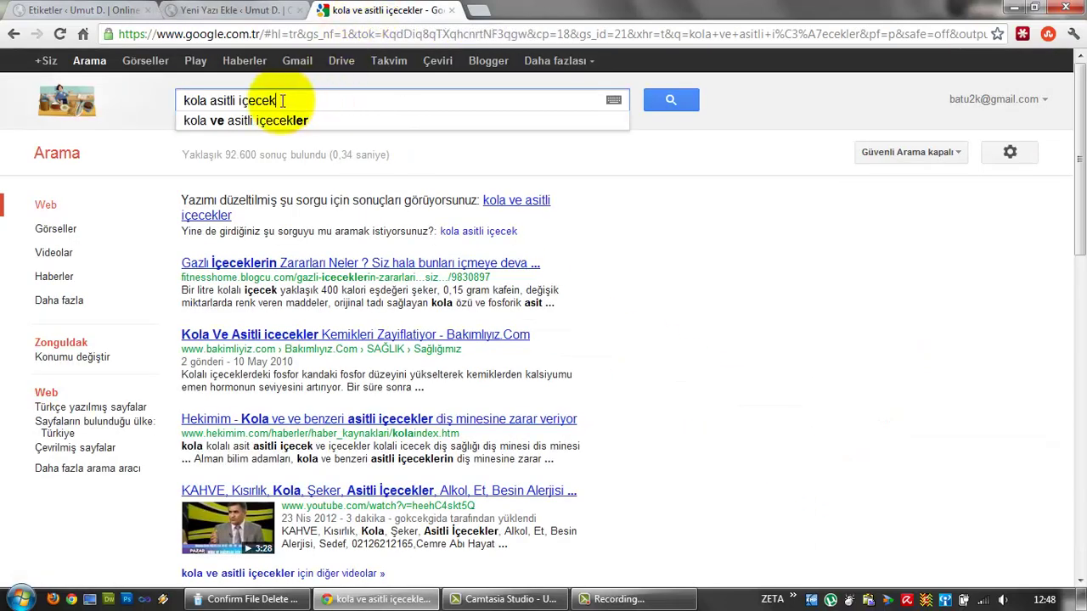
pyautogui.moveTo(279, 98); pyautogui.dragTo(108, 102)
pyautogui.click(12, 36)
pyautogui.click(424, 314)
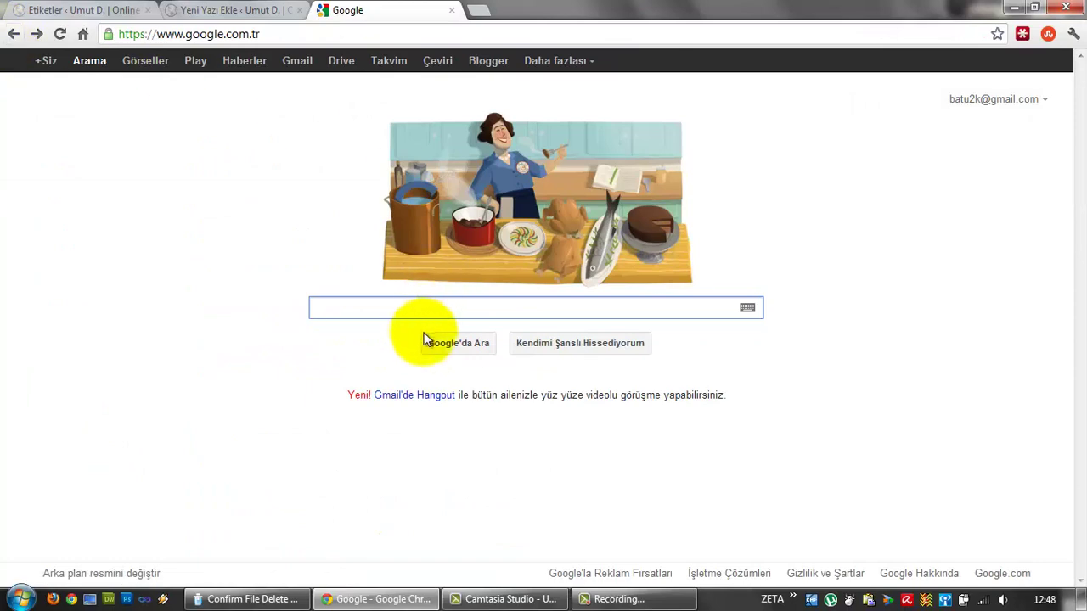
pyautogui.write('word')
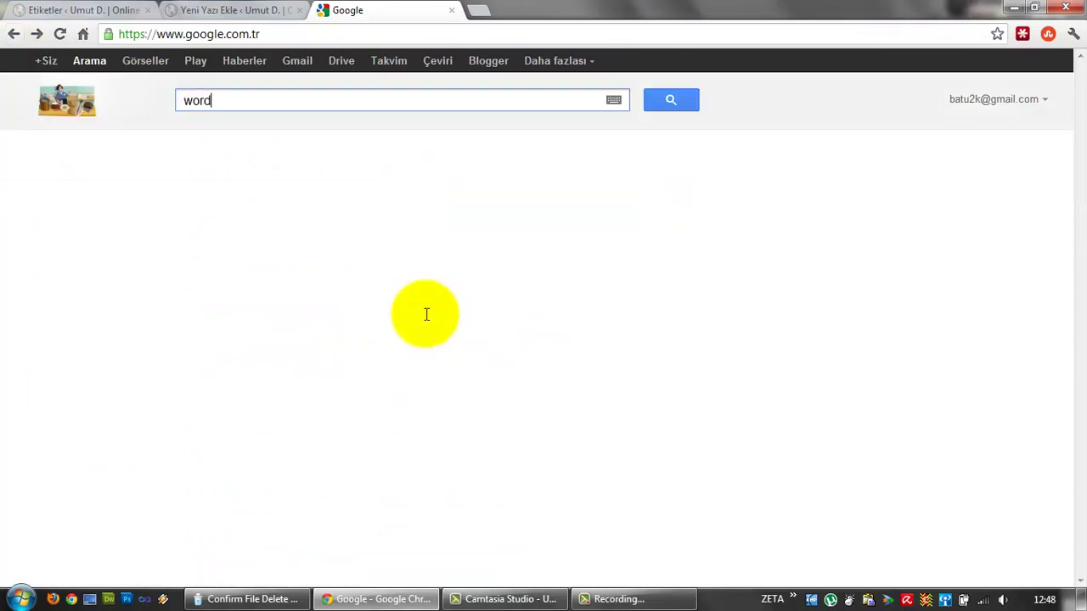
pyautogui.write('press etike')
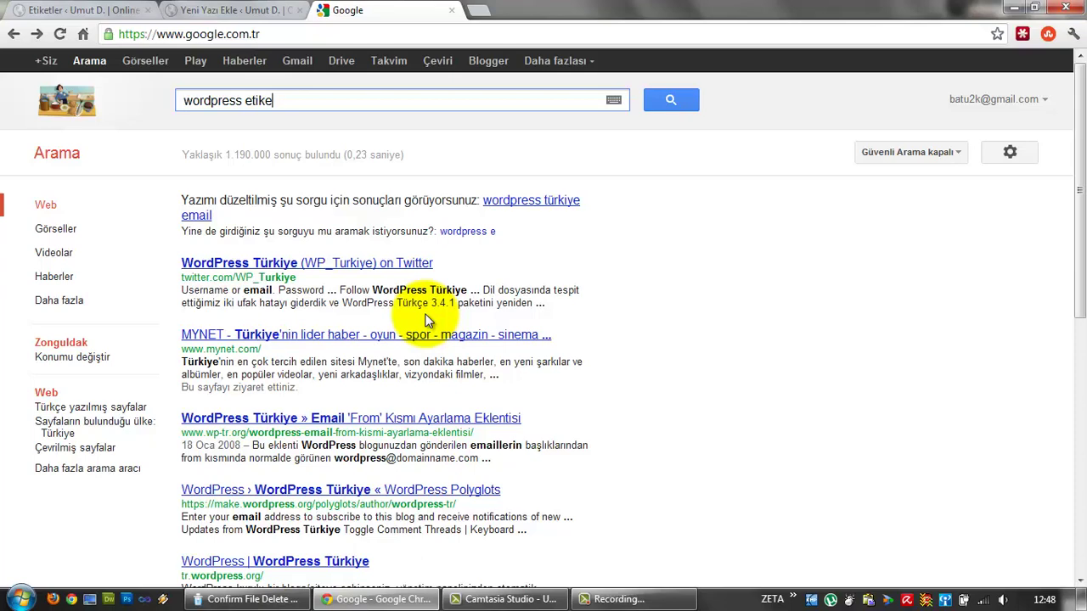
pyautogui.write('ller yazılar paneli')
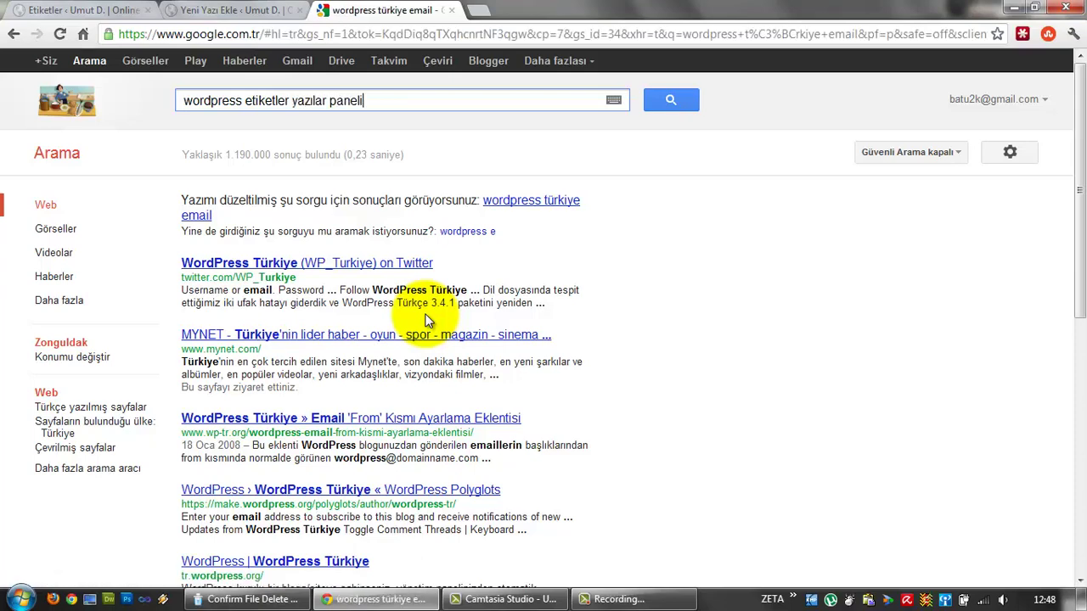
pyautogui.press('Return')
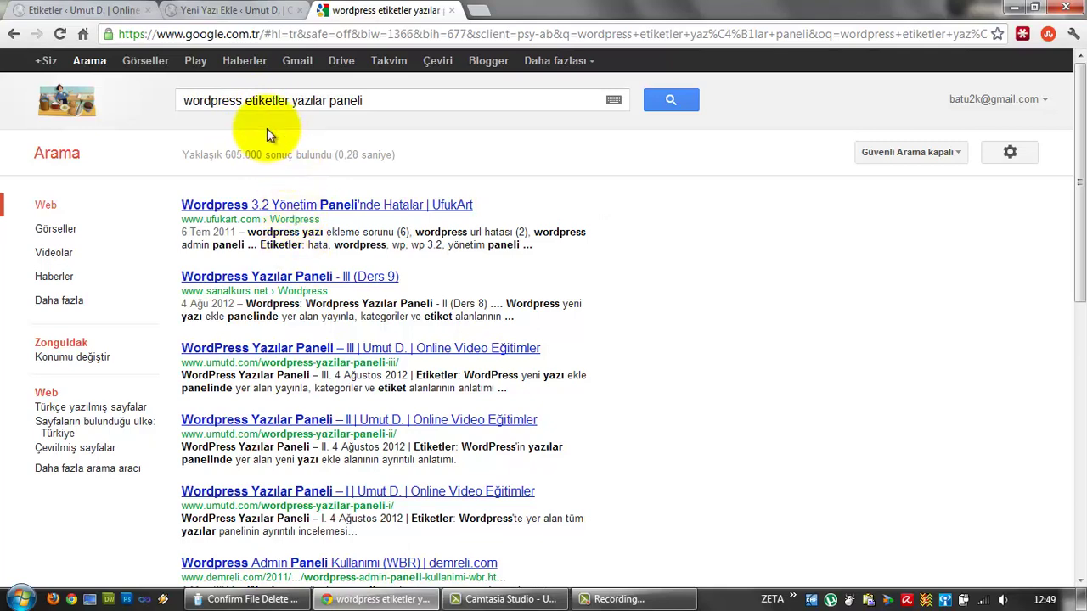
# Go back to the new post and examine its title, content, category and tag areas.
pyautogui.click(259, 17)
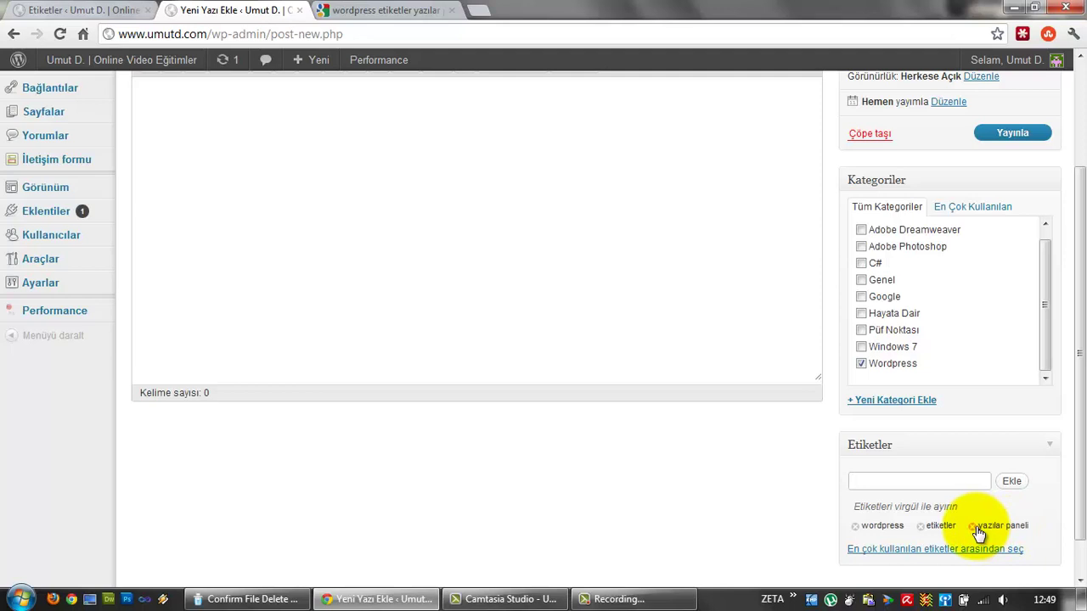
pyautogui.scroll(1, 976, 528)
pyautogui.scroll(-1, 976, 522)
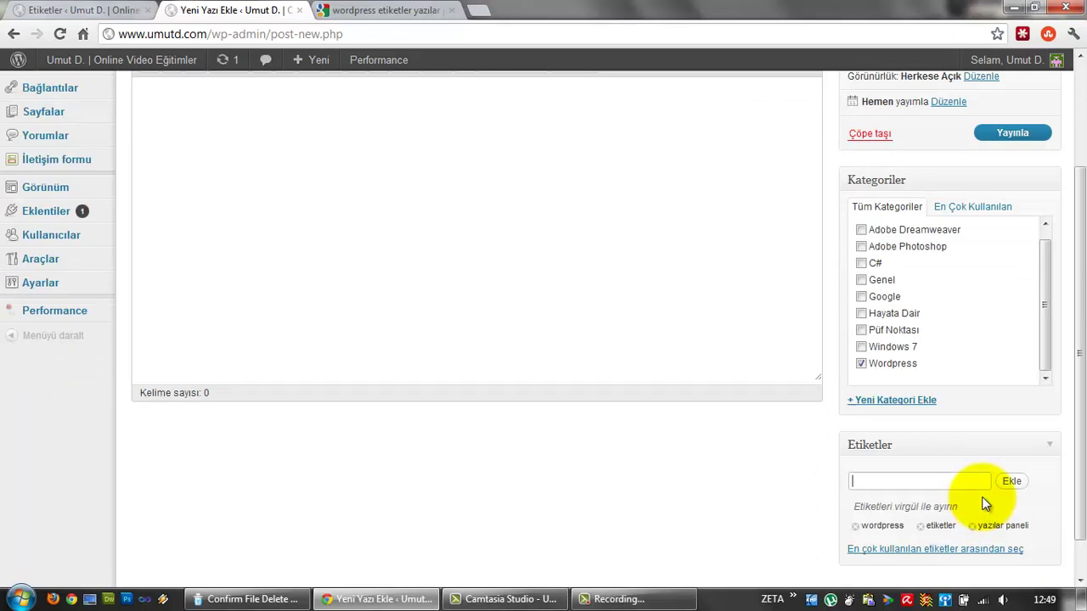
pyautogui.scroll(3, 1003, 490)
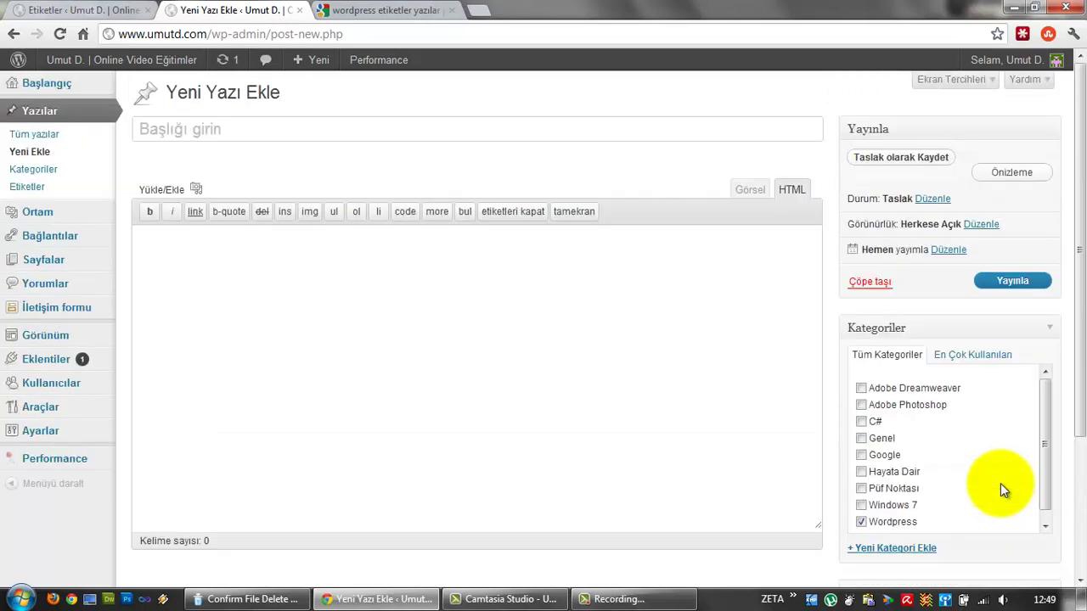
pyautogui.scroll(-3, 1003, 491)
pyautogui.scroll(3, 1003, 491)
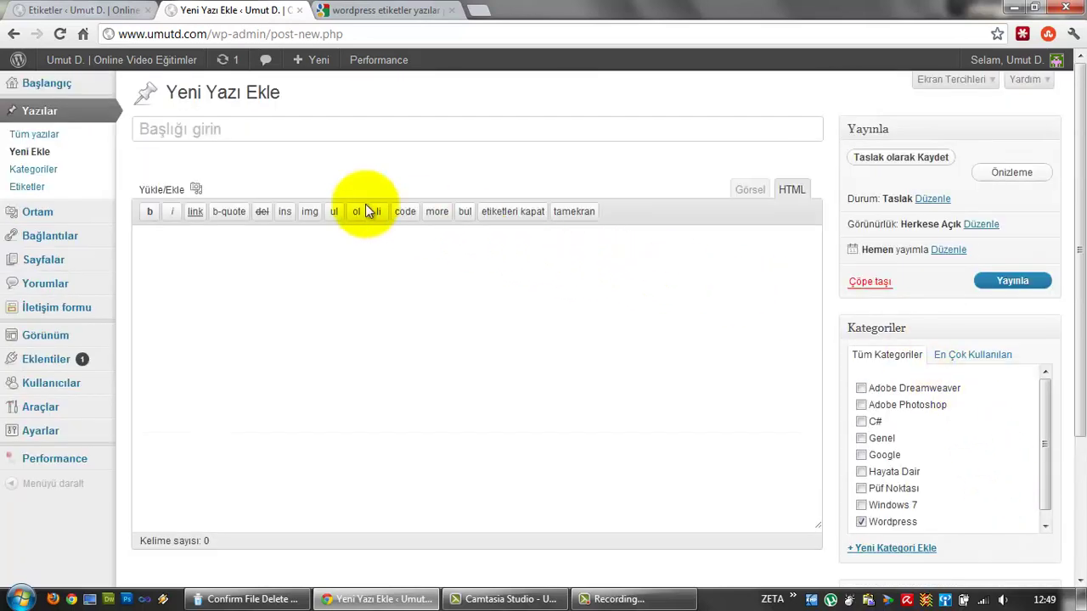
pyautogui.scroll(-3, 447, 287)
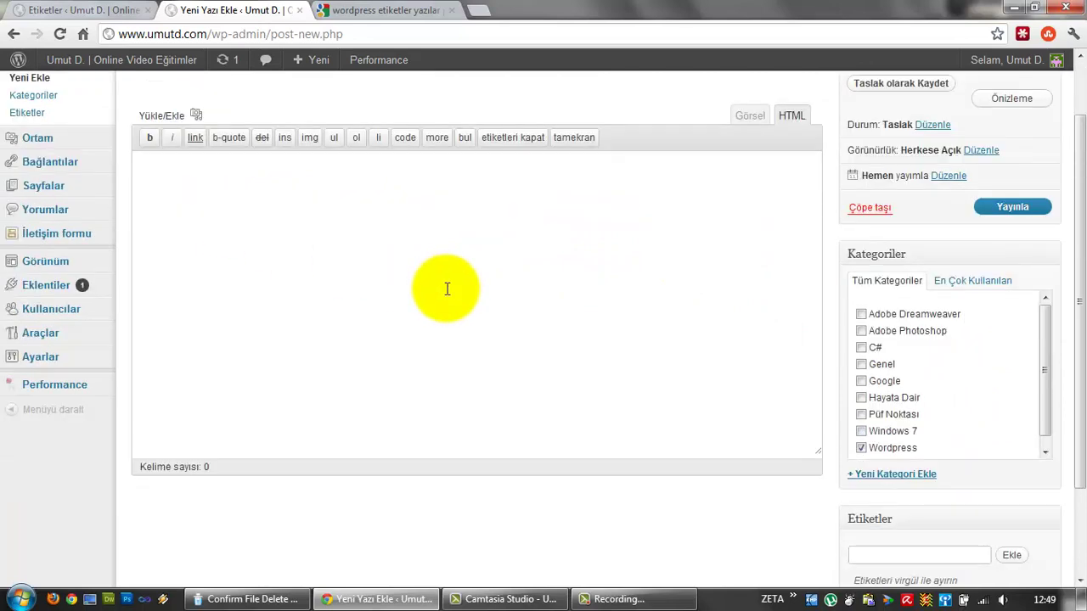
pyautogui.scroll(3, 447, 287)
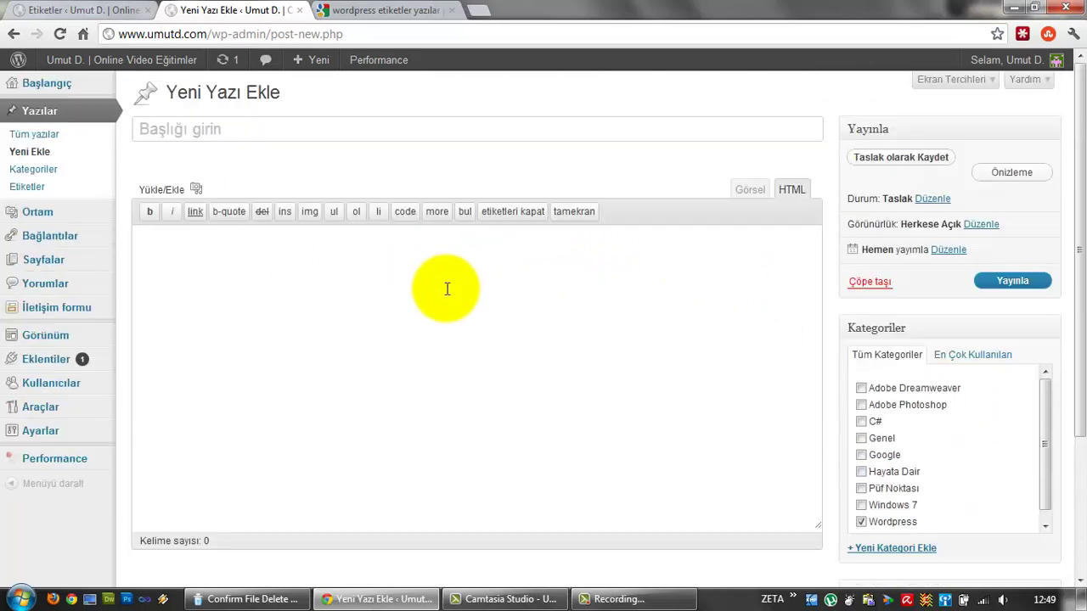
# Reload the site's tag list and compare it with the tags entered on the new post.
pyautogui.click(68, 12)
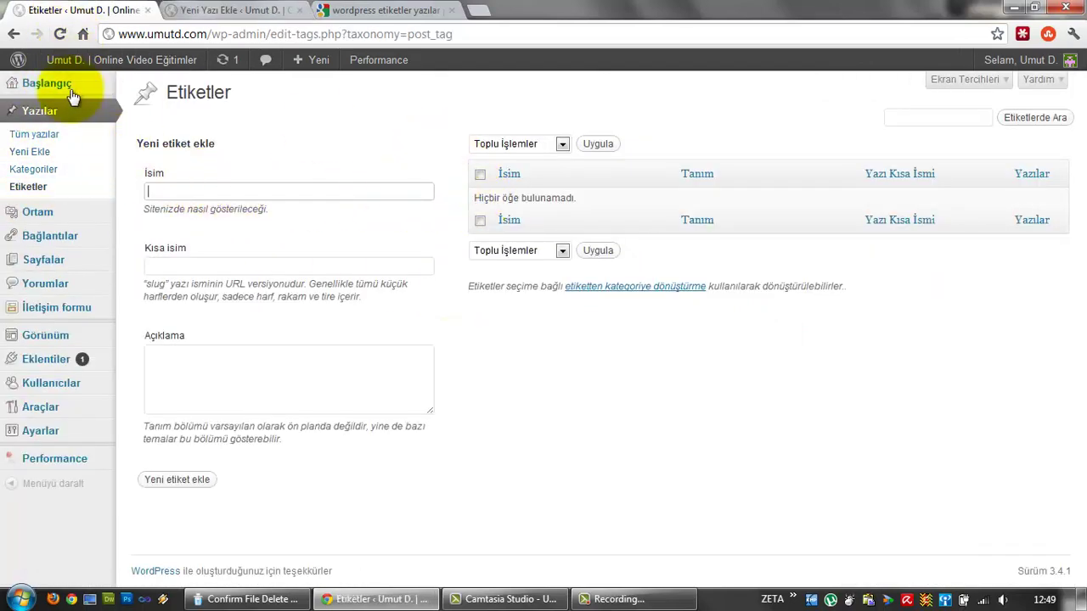
pyautogui.click(61, 34)
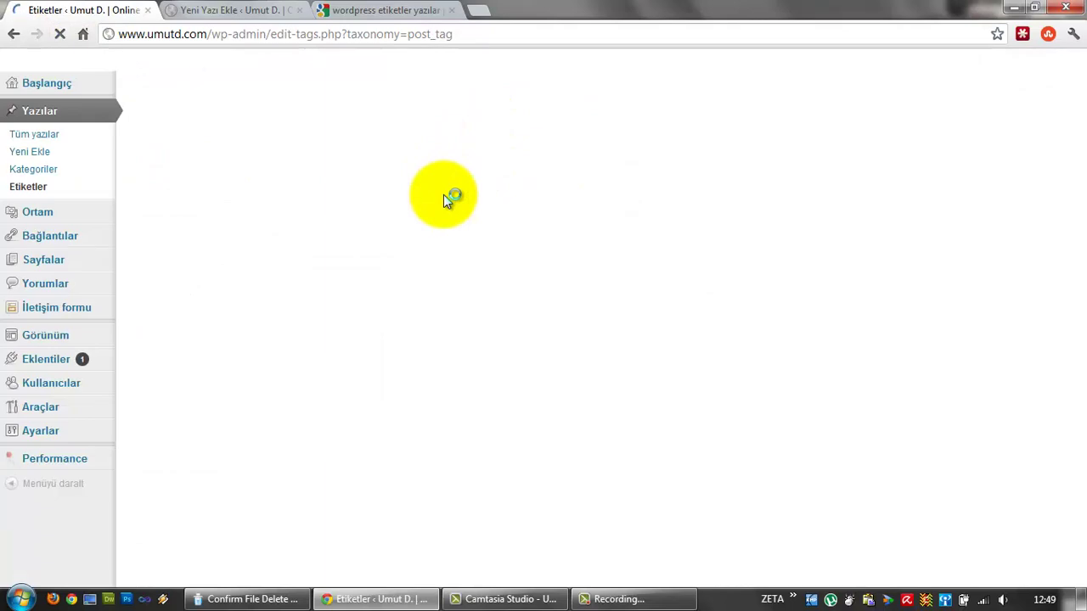
pyautogui.click(210, 9)
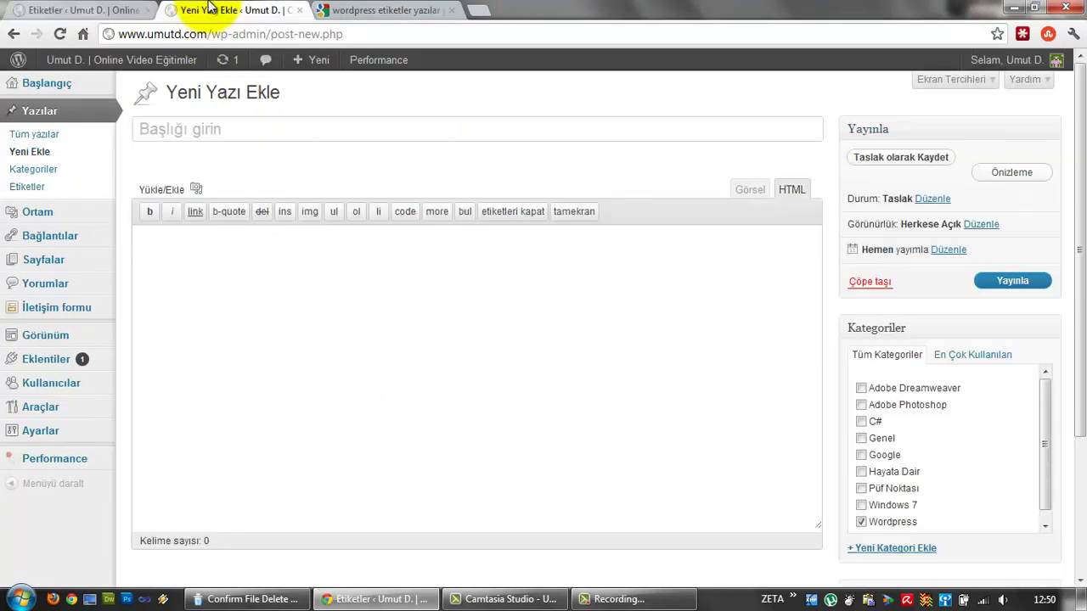
pyautogui.scroll(-3, 883, 444)
pyautogui.click(906, 484)
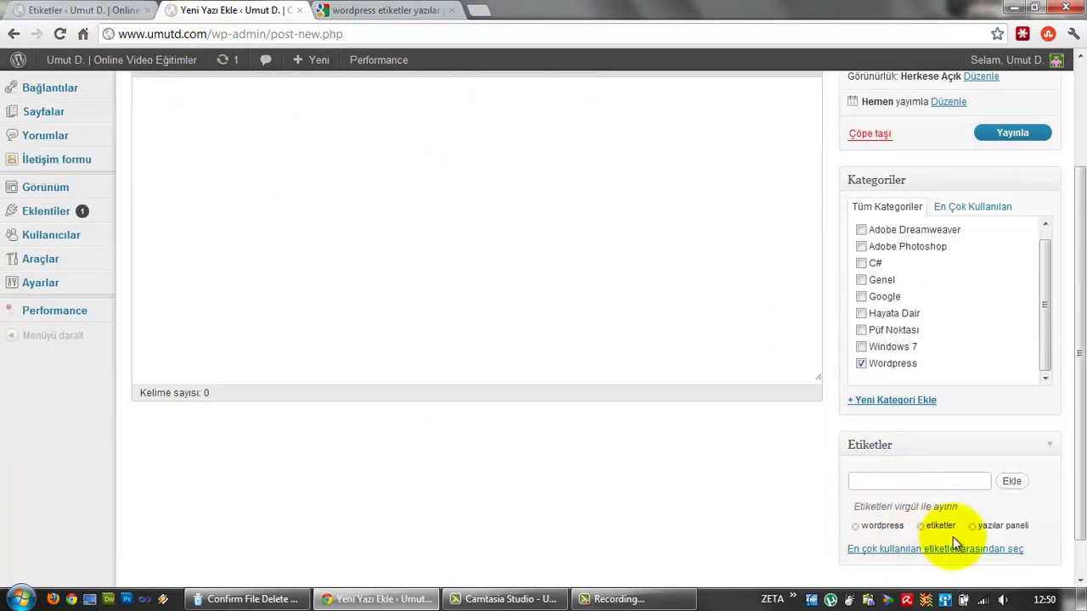
pyautogui.scroll(1, 1002, 401)
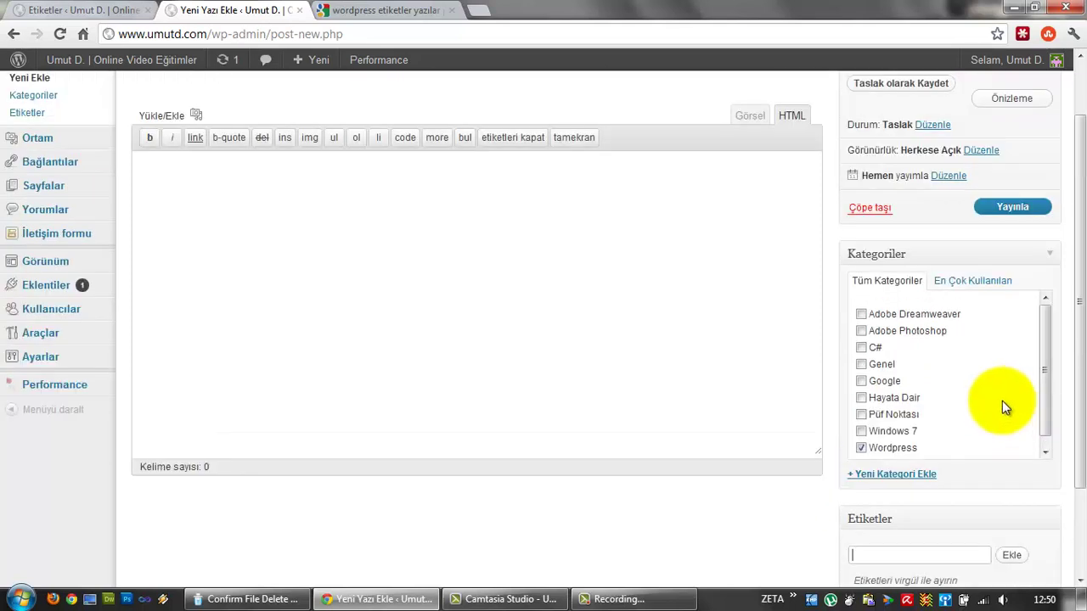
# Add a site tag named etiketler with the slug etiketler and no description.
pyautogui.click(119, 10)
pyautogui.click(201, 192)
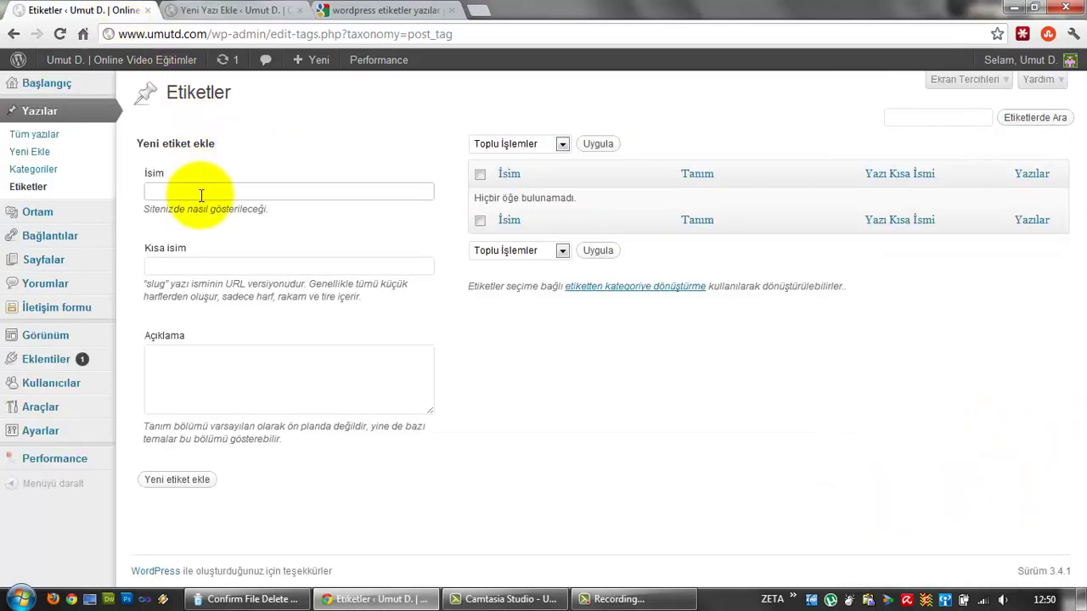
pyautogui.write('etiketler')
pyautogui.click(255, 264)
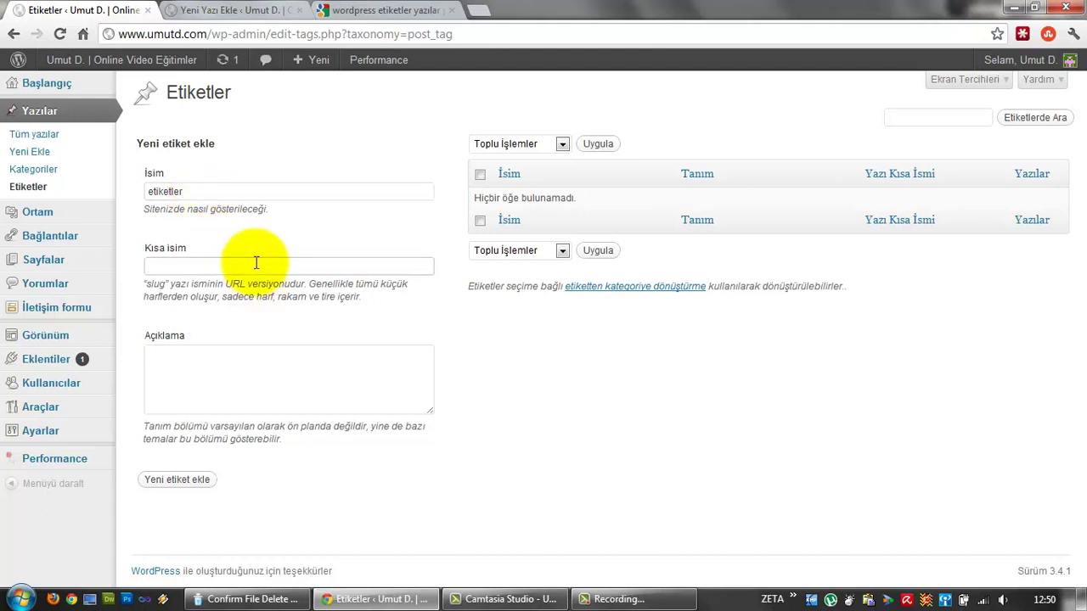
pyautogui.write('etiketler')
pyautogui.click(228, 356)
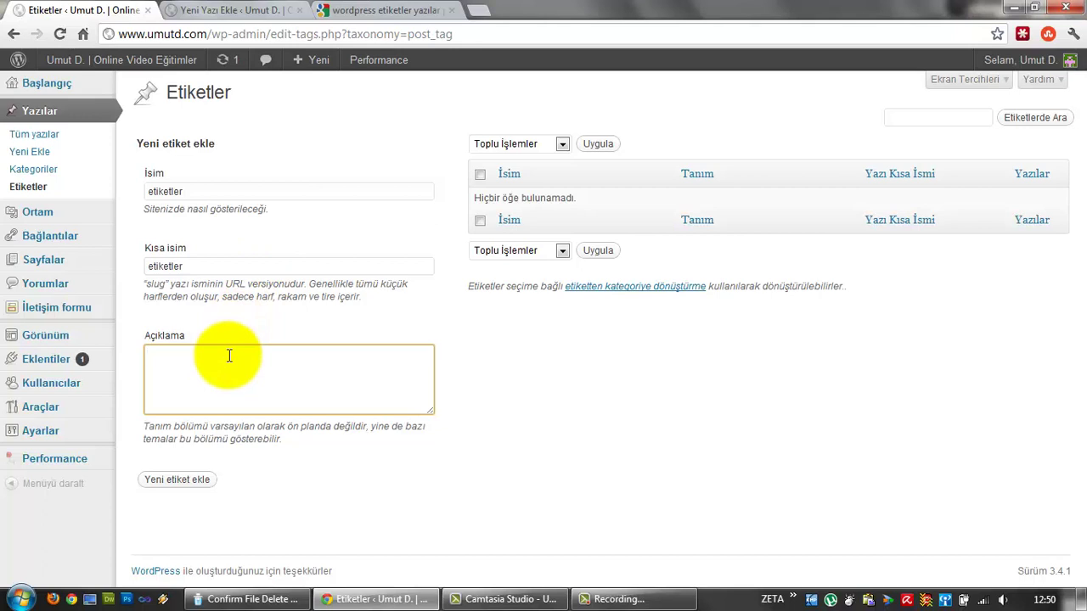
pyautogui.click(177, 480)
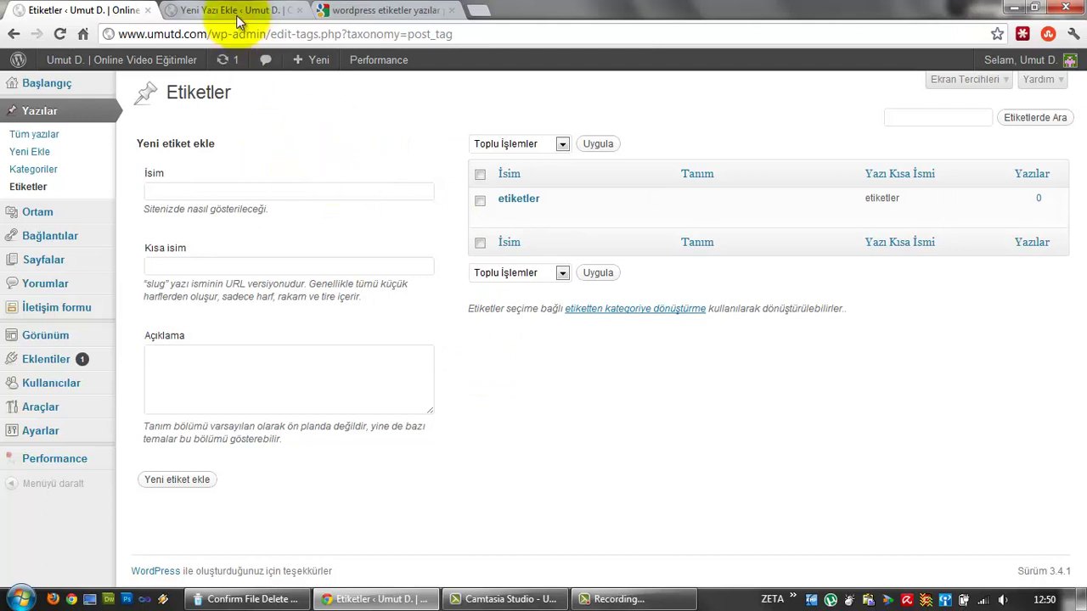
# Inspect the tag field and assigned tags on the new post.
pyautogui.click(271, 9)
pyautogui.scroll(-1, 883, 425)
pyautogui.click(900, 483)
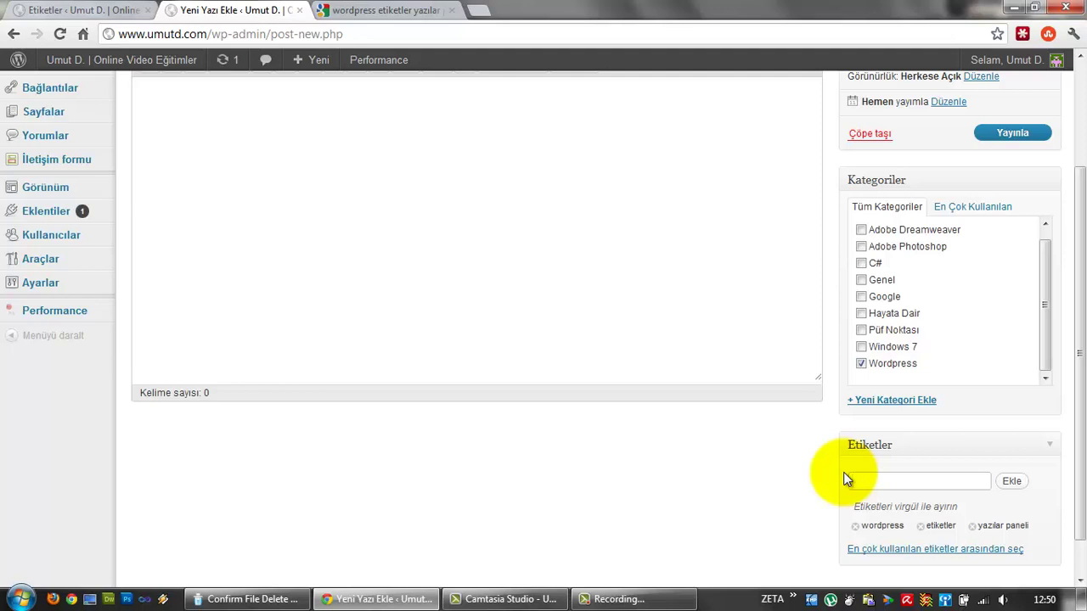
# Permanently delete the etiketler tag from the site's tag list.
pyautogui.click(68, 10)
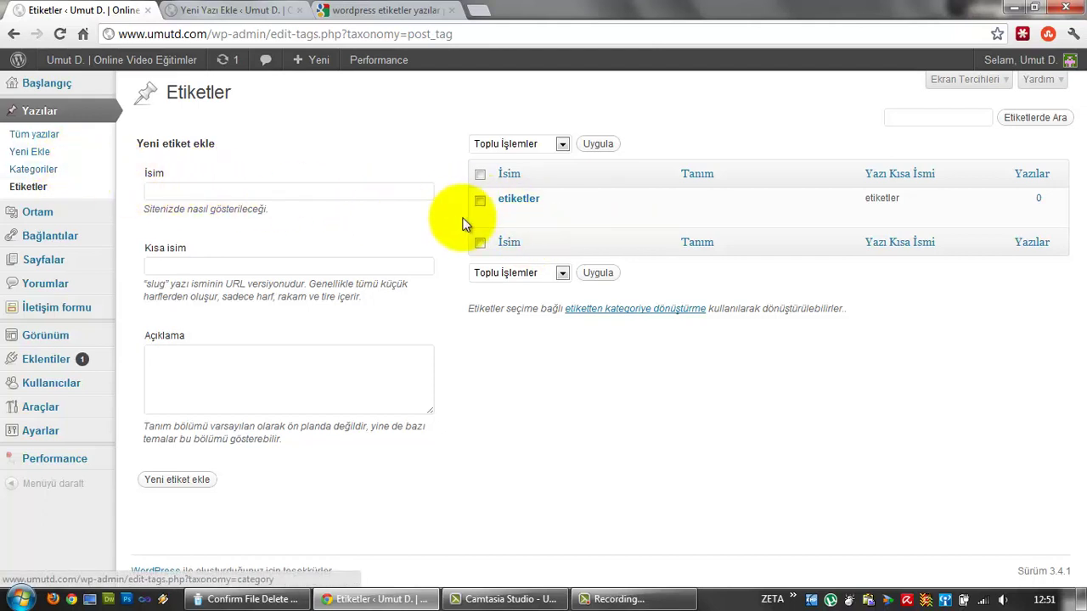
pyautogui.moveTo(517, 219)
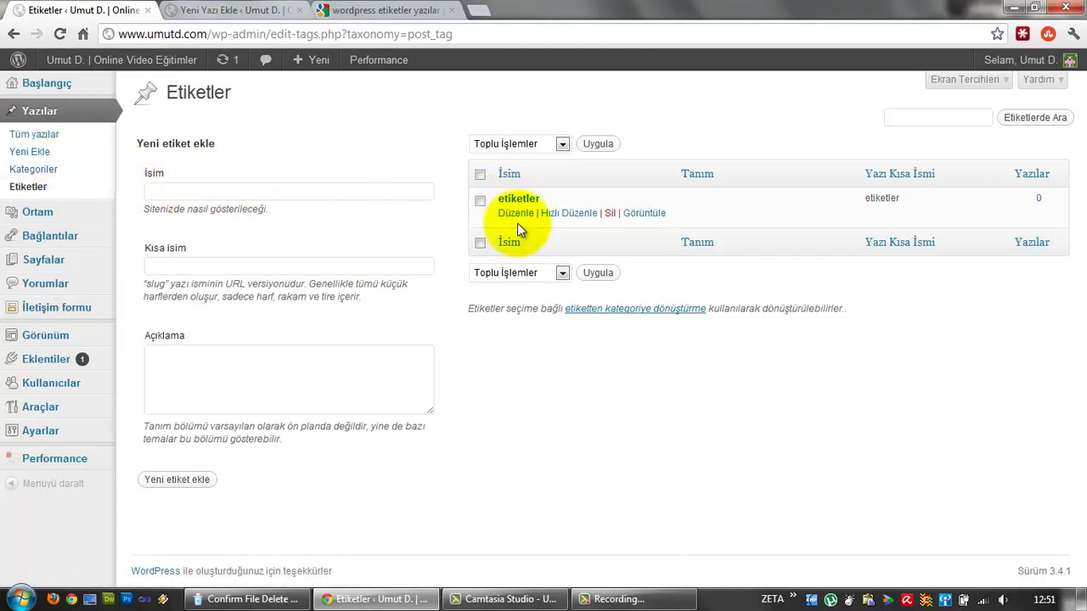
pyautogui.click(611, 214)
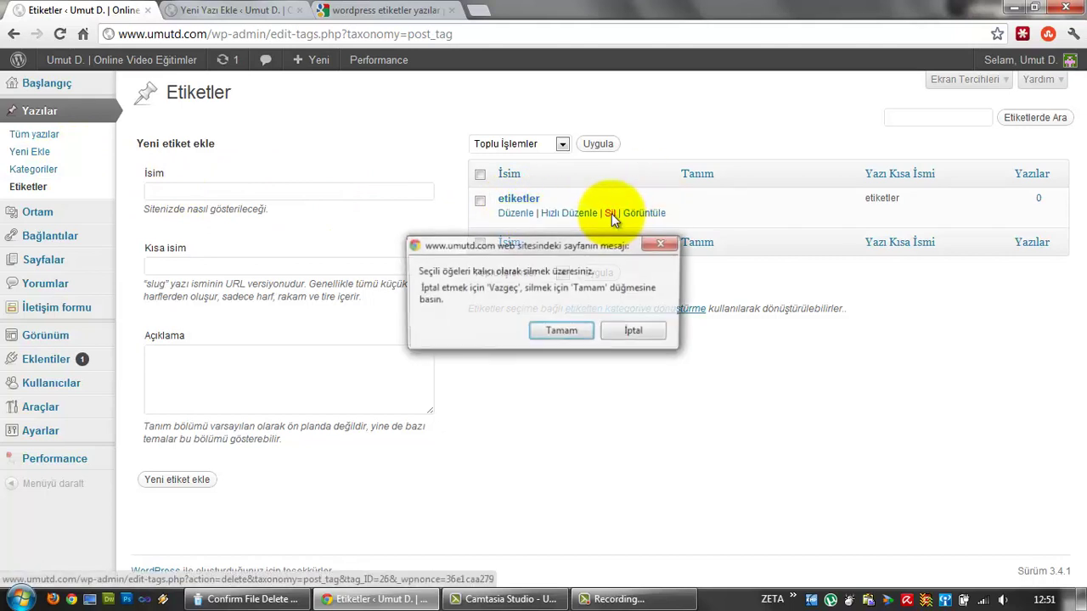
pyautogui.click(562, 332)
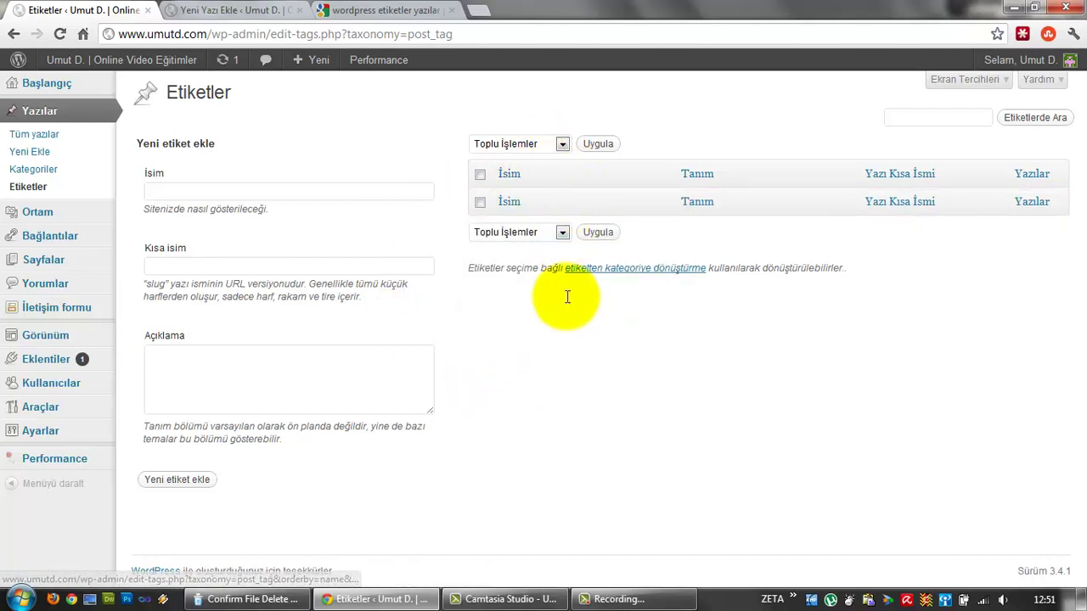
# Remove the tags wordpress, etiketler and yazılar paneli from the new post.
pyautogui.click(225, 12)
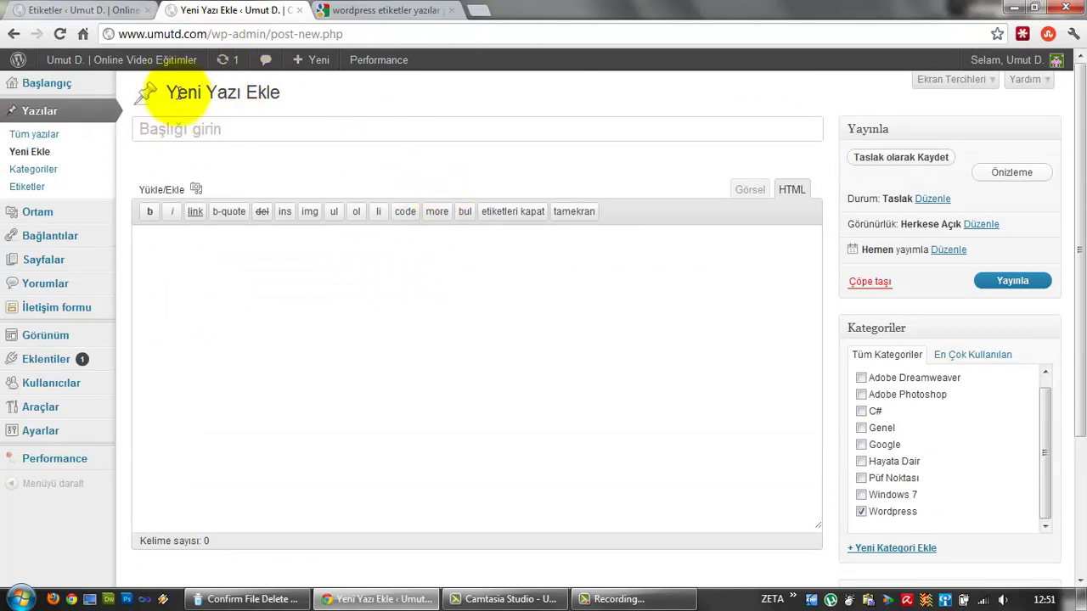
pyautogui.scroll(-3, 764, 255)
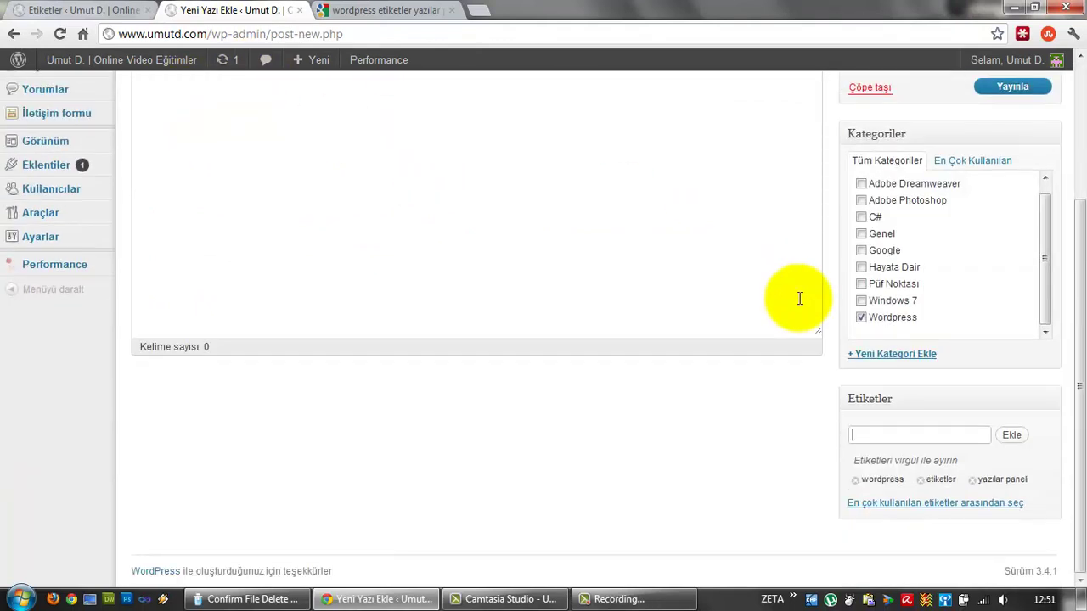
pyautogui.click(855, 480)
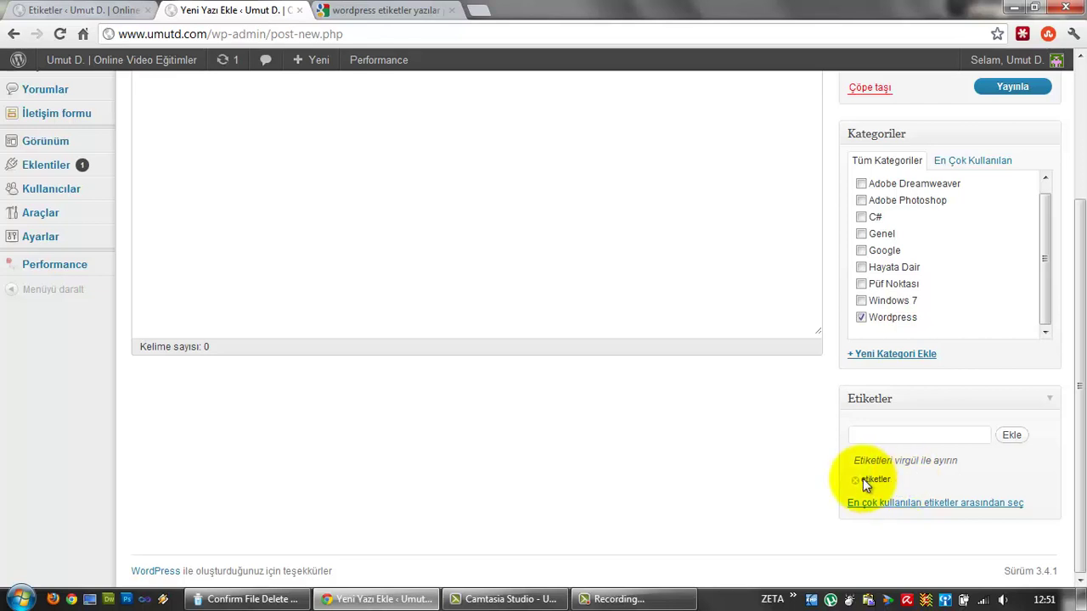
pyautogui.scroll(2, 859, 481)
pyautogui.scroll(1, 927, 469)
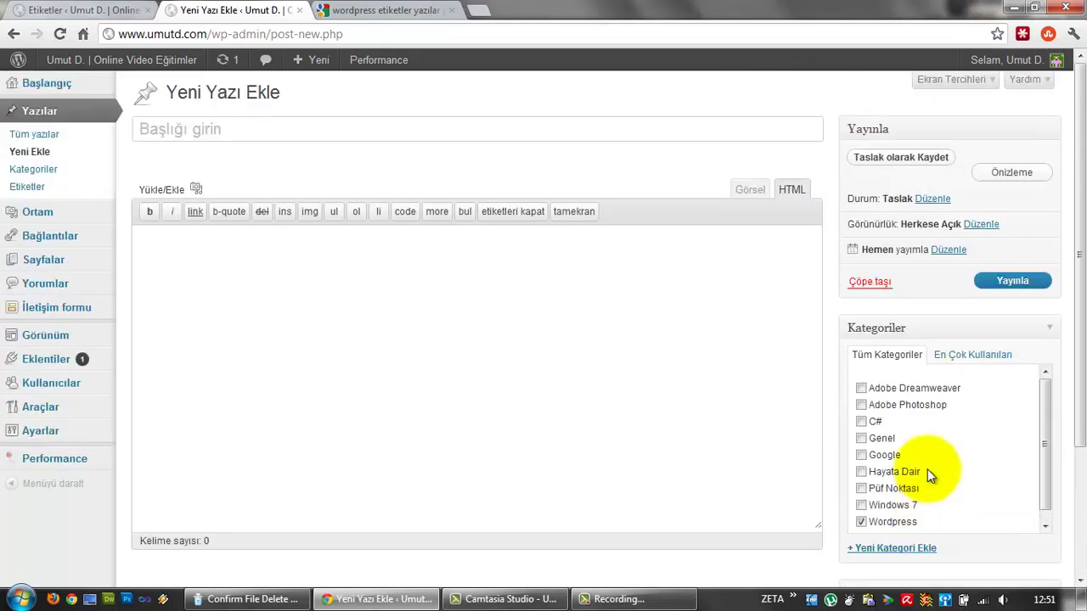
# Show the Özet, Geri İzlemeleri Gönder, Özel Alanlar, Tartışma, Yazı Kısa İsmi and Yazar boxes on the new post screen.
pyautogui.click(966, 80)
pyautogui.scroll(-4, 340, 243)
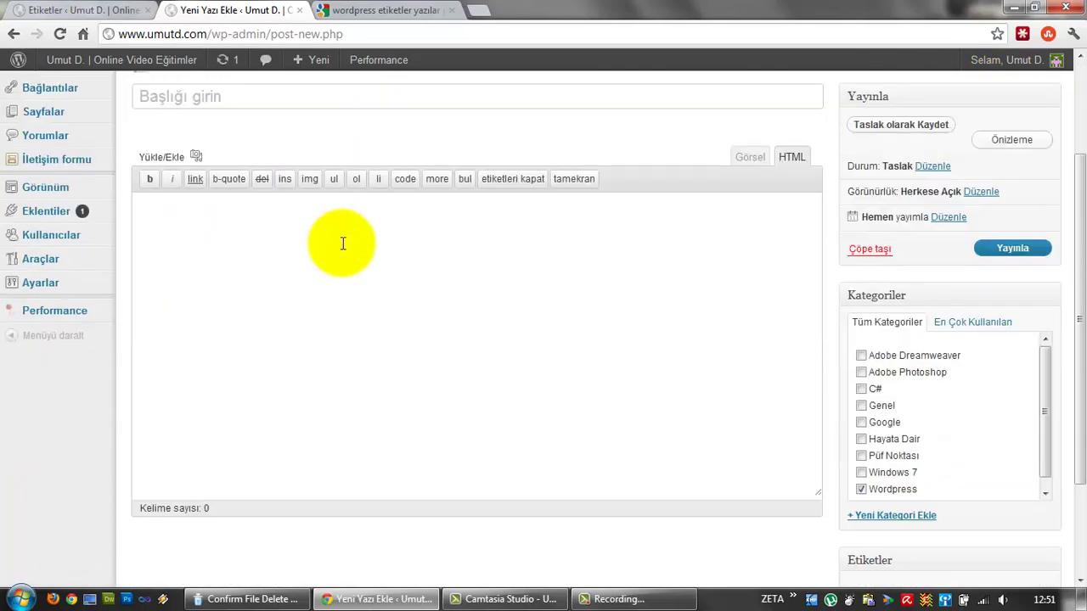
pyautogui.scroll(4, 342, 243)
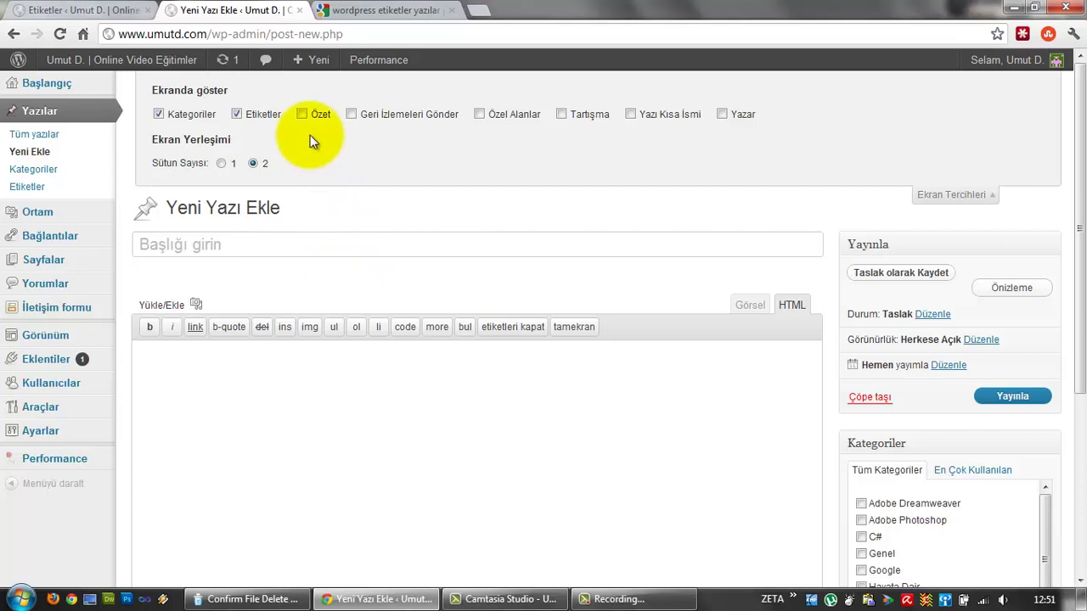
pyautogui.click(302, 115)
pyautogui.click(359, 116)
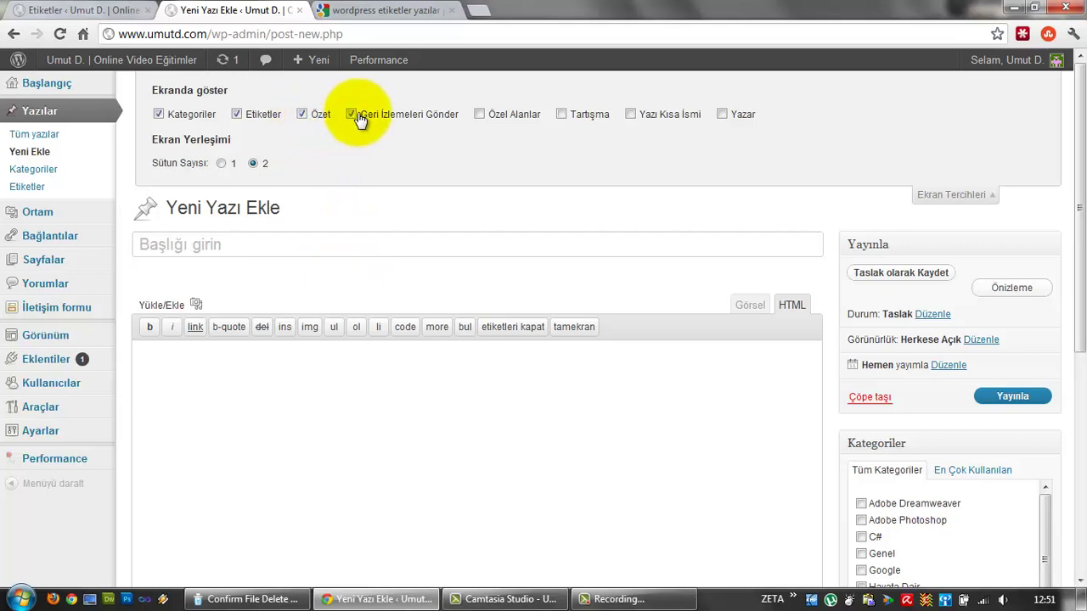
pyautogui.click(481, 113)
pyautogui.click(587, 117)
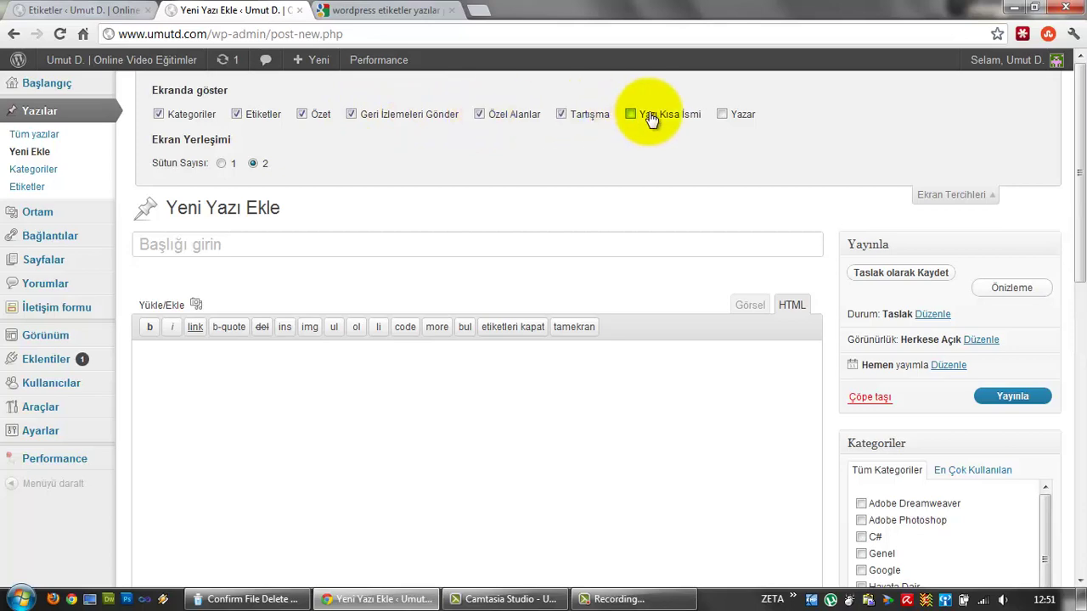
pyautogui.click(635, 114)
pyautogui.click(721, 113)
# Examine the excerpt, trackback, custom field, discussion, slug and author boxes below the post editor, including the custom field names and author list.
pyautogui.scroll(-6, 888, 159)
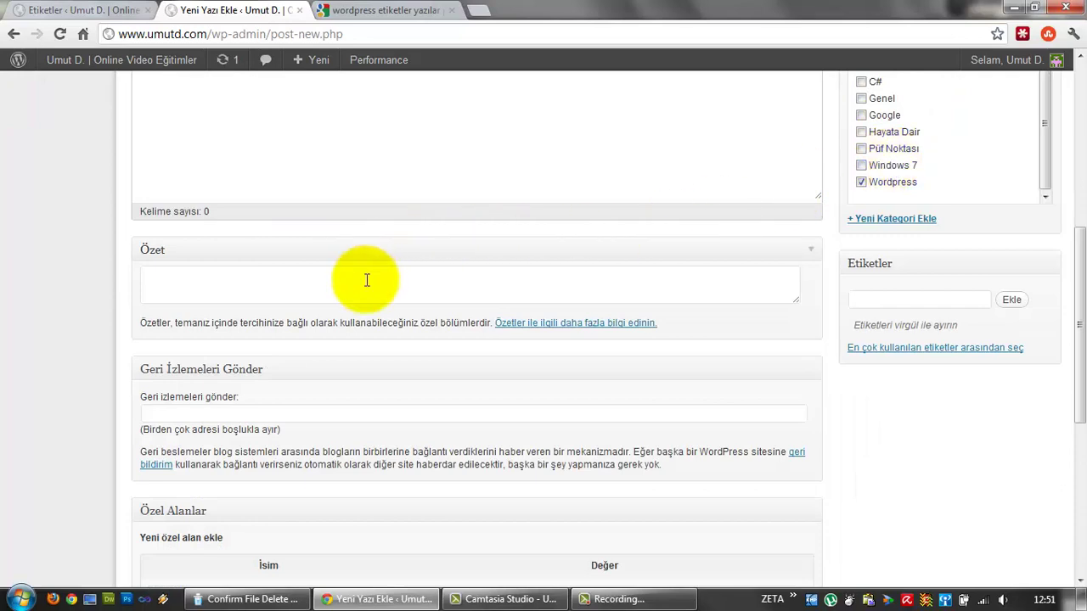
pyautogui.scroll(-1, 366, 280)
pyautogui.scroll(4, 366, 280)
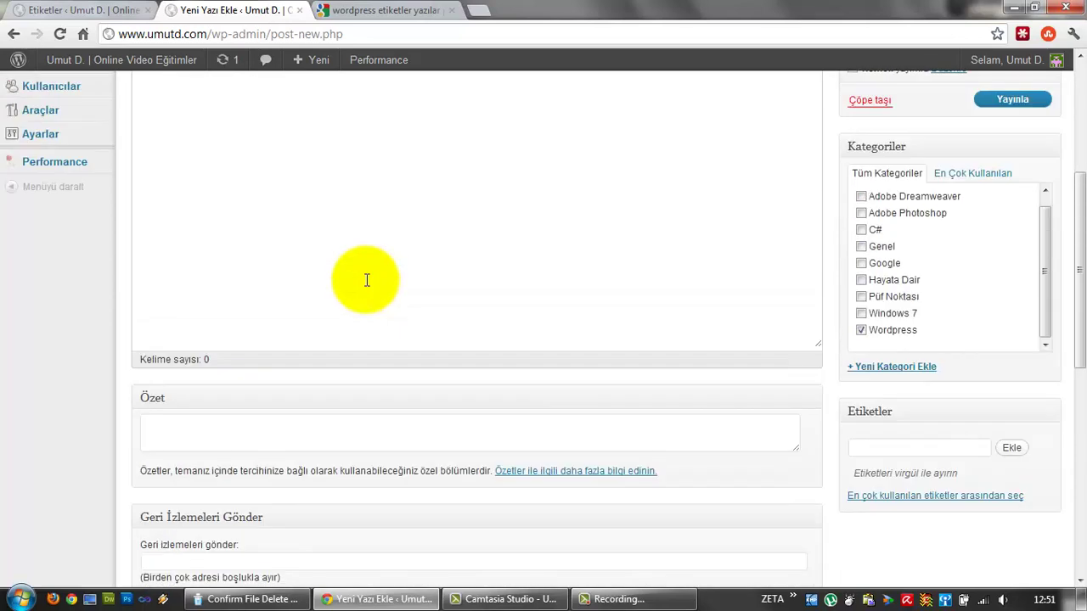
pyautogui.scroll(-2, 367, 280)
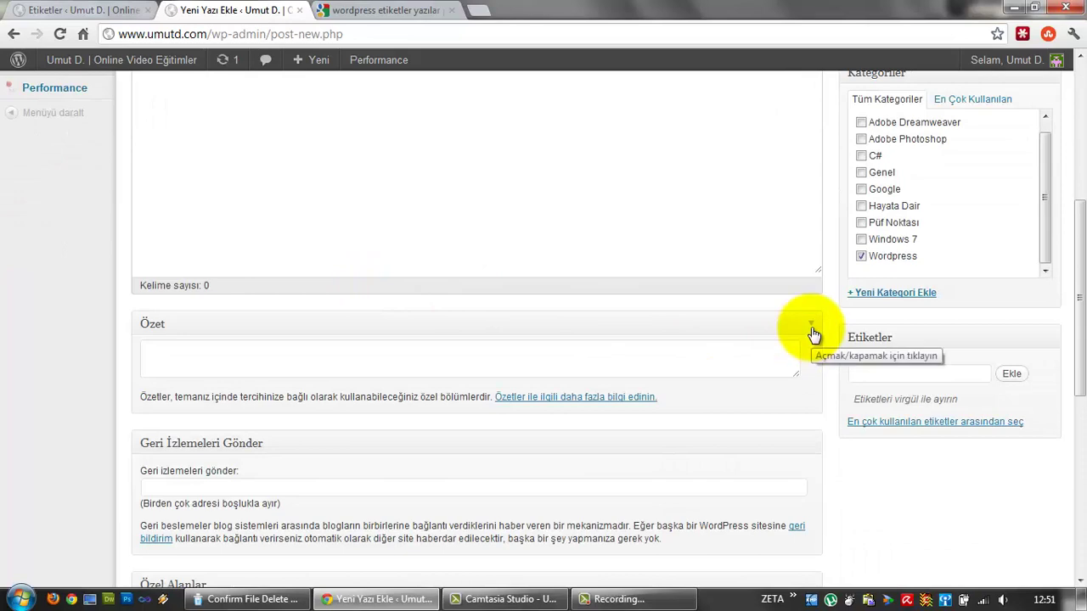
pyautogui.scroll(-3, 811, 331)
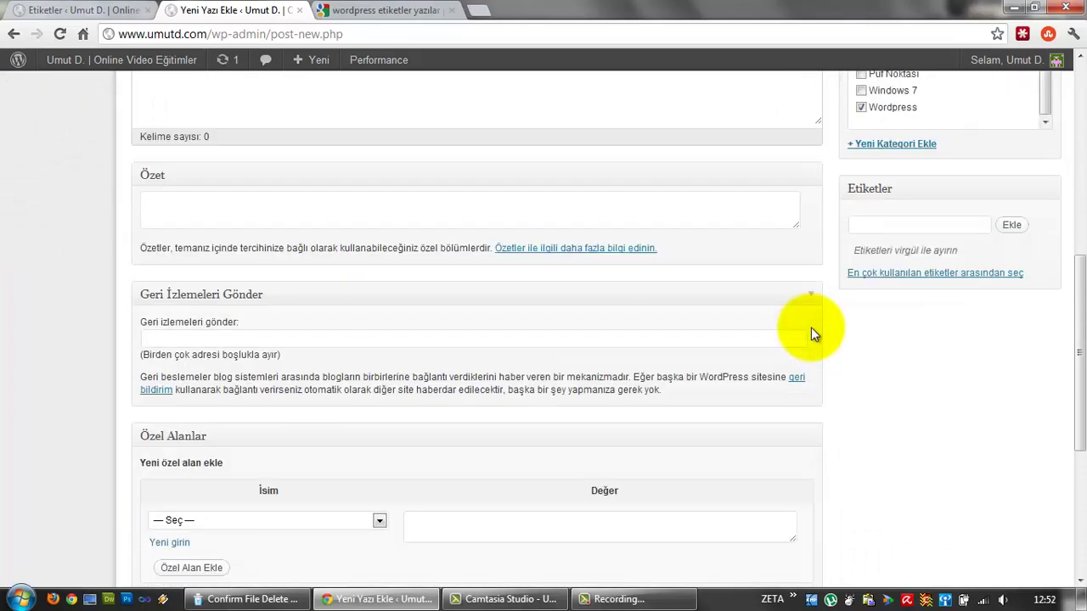
pyautogui.scroll(-4, 735, 331)
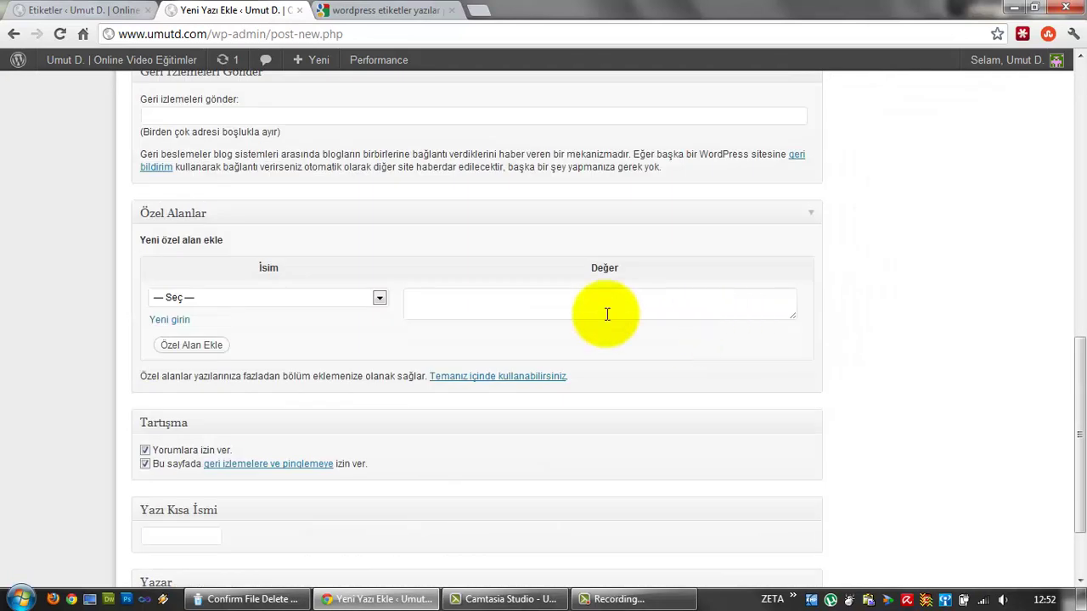
pyautogui.click(375, 299)
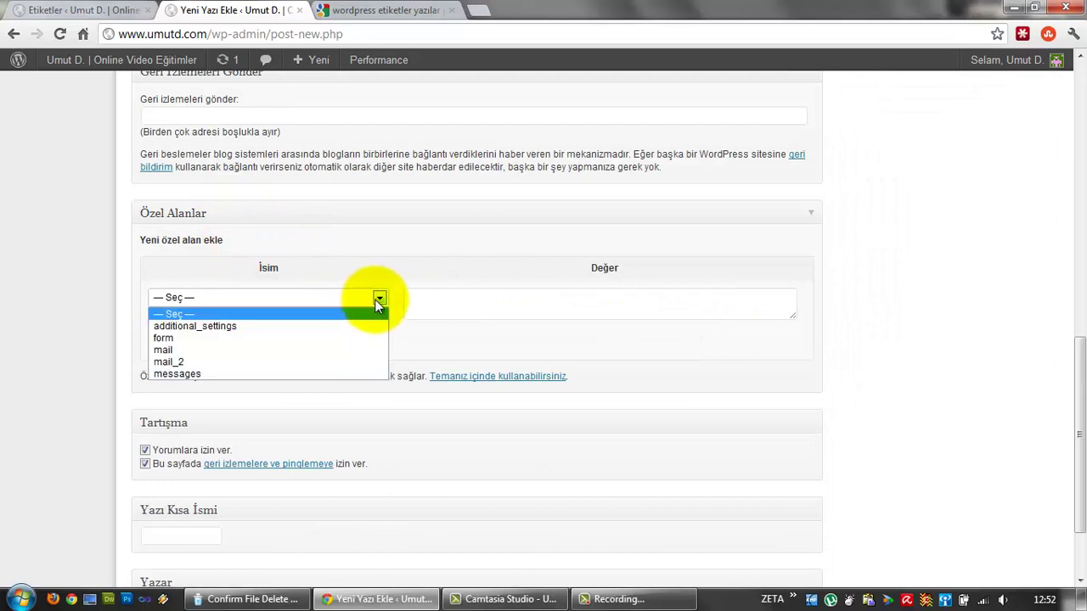
pyautogui.click(376, 300)
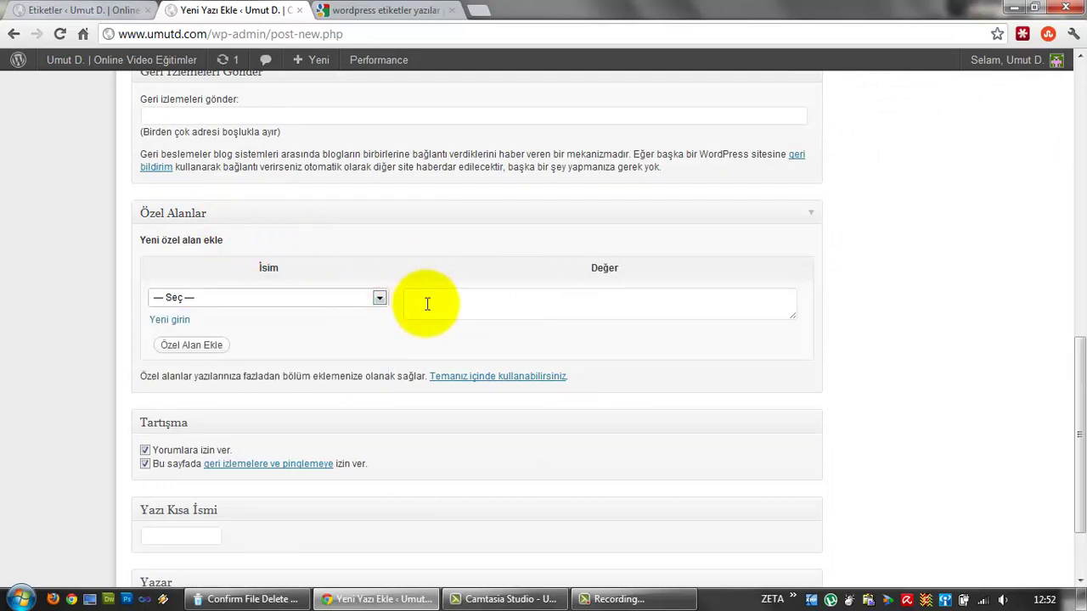
pyautogui.scroll(-3, 427, 304)
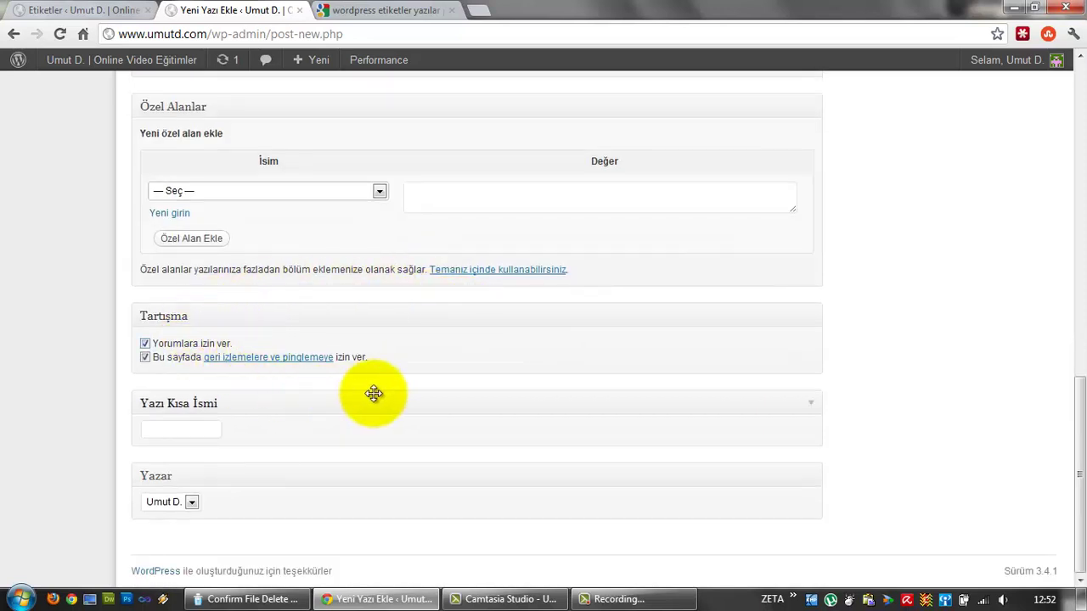
pyautogui.click(173, 504)
pyautogui.click(177, 503)
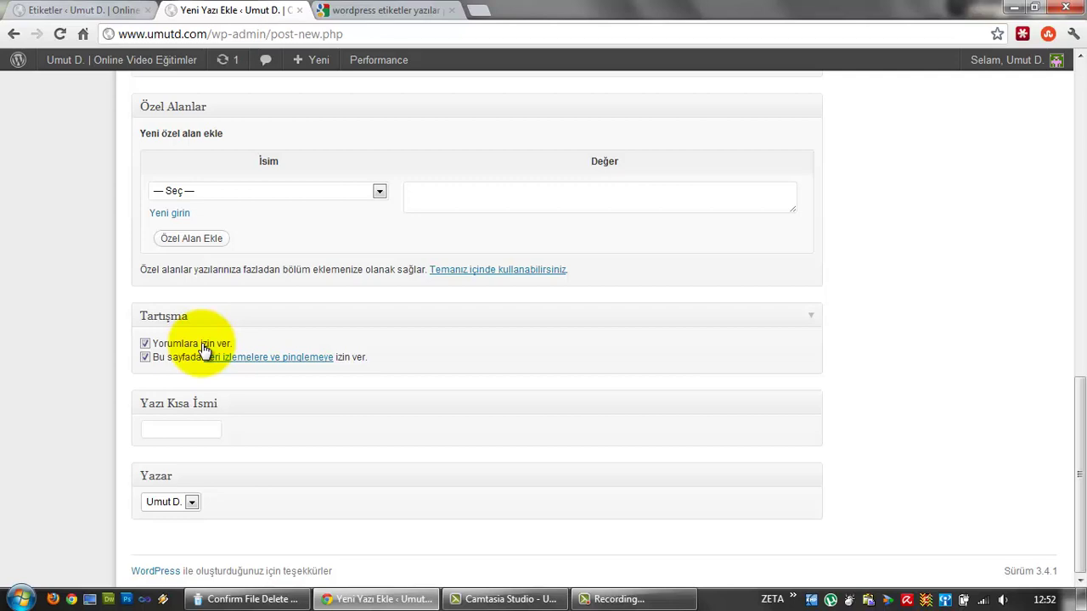
pyautogui.scroll(5, 204, 348)
# View the published post WordPress Yazılar Paneli - III on the live site, down to its comment and trackback area.
pyautogui.click(51, 9)
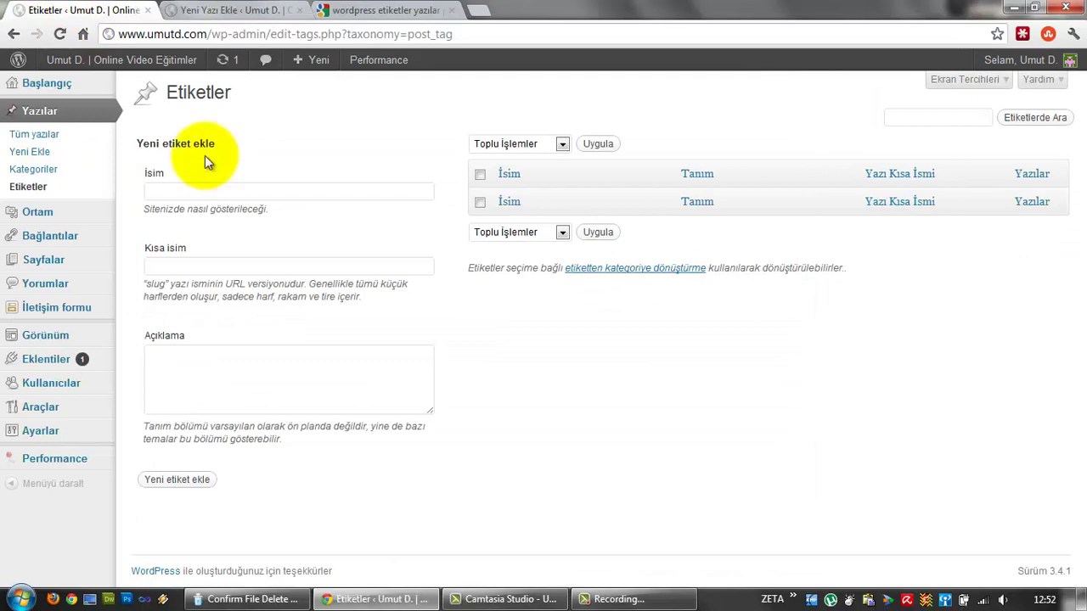
pyautogui.click(146, 68)
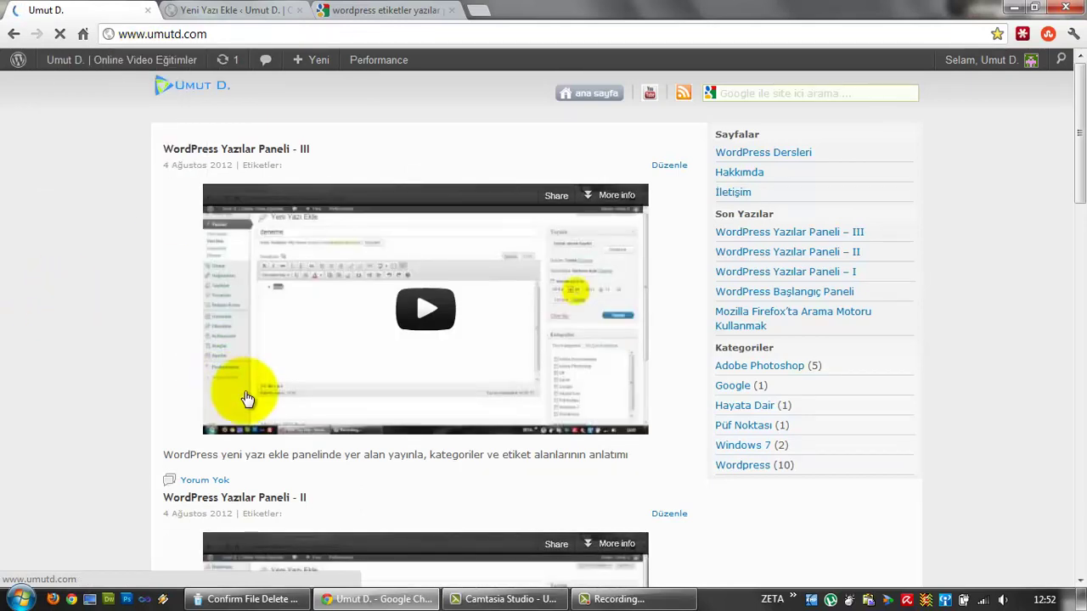
pyautogui.scroll(-1, 246, 399)
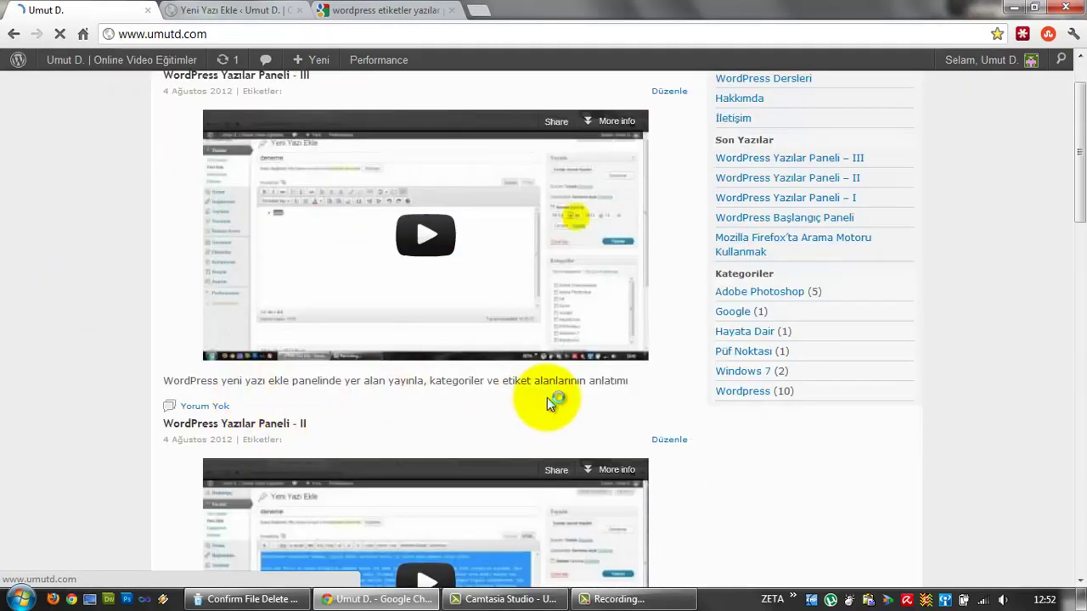
pyautogui.click(294, 85)
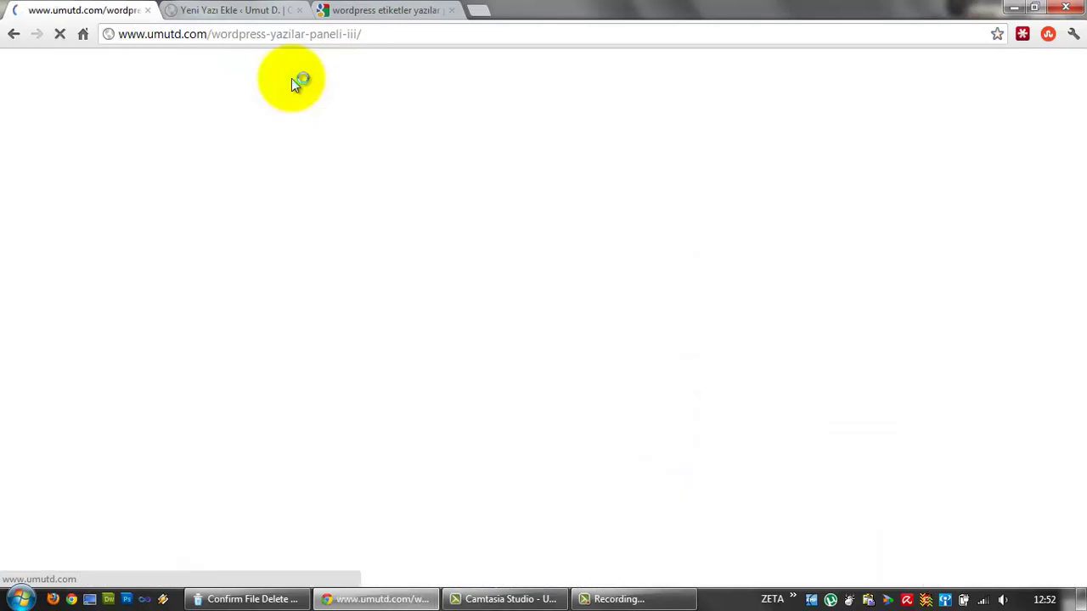
pyautogui.scroll(-3, 291, 81)
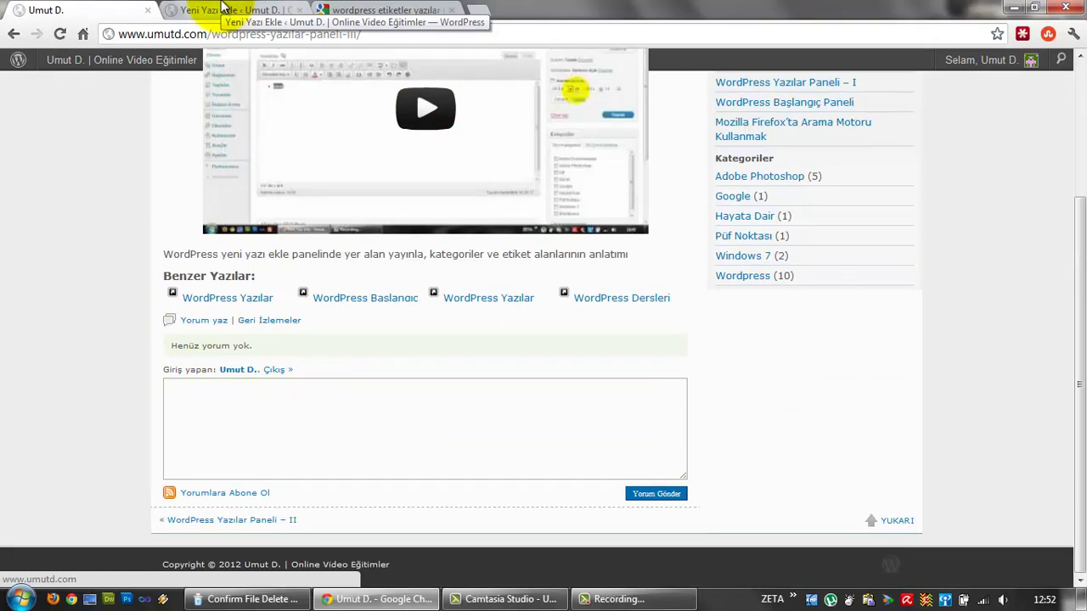
# Disallow comments on the new post in its Tartışma box, leaving trackbacks and pingbacks allowed.
pyautogui.click(276, 9)
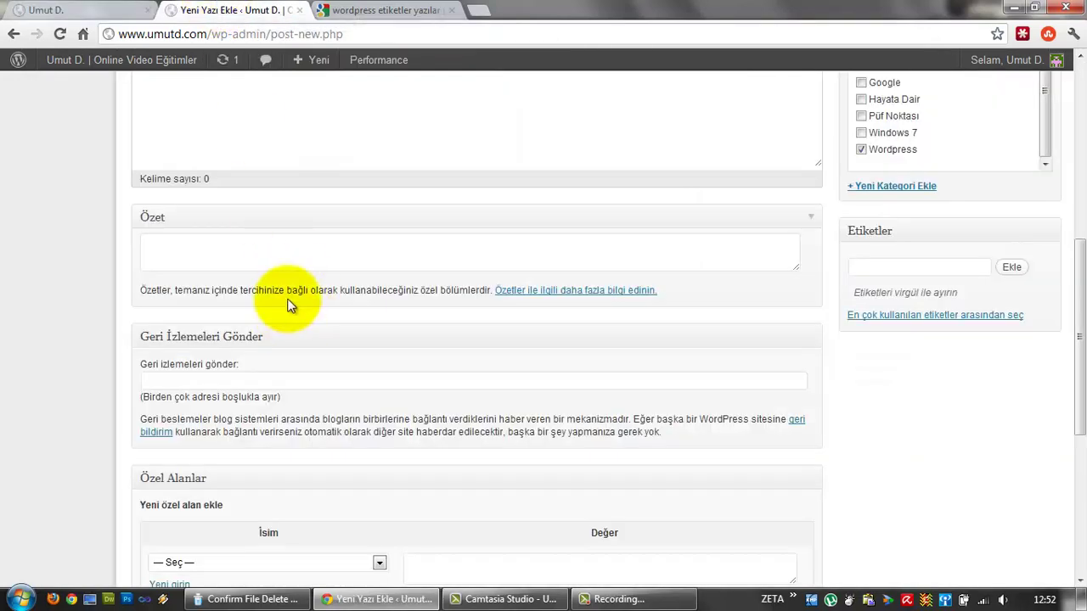
pyautogui.scroll(-2, 287, 303)
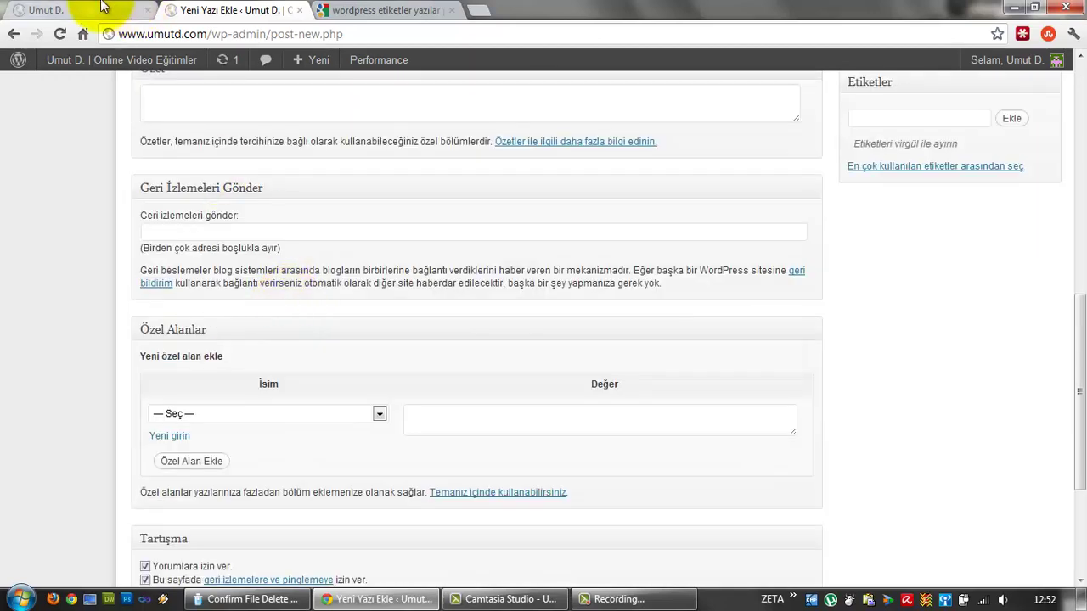
pyautogui.scroll(-2, 227, 252)
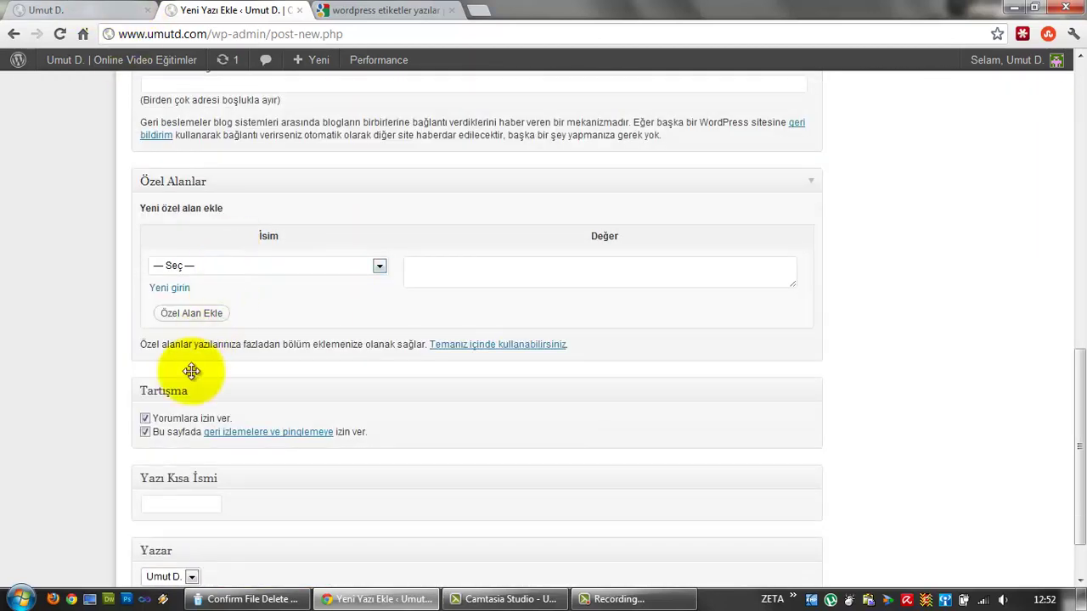
pyautogui.click(165, 421)
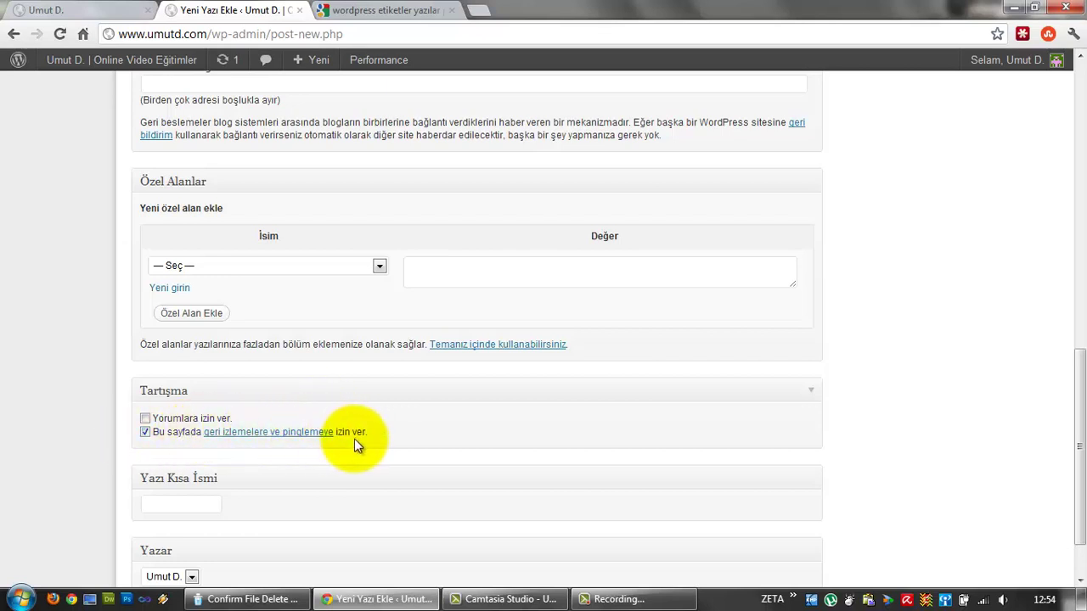
# Look at the slug box and the selectable authors in the new post's Yazar box.
pyautogui.scroll(-1, 356, 437)
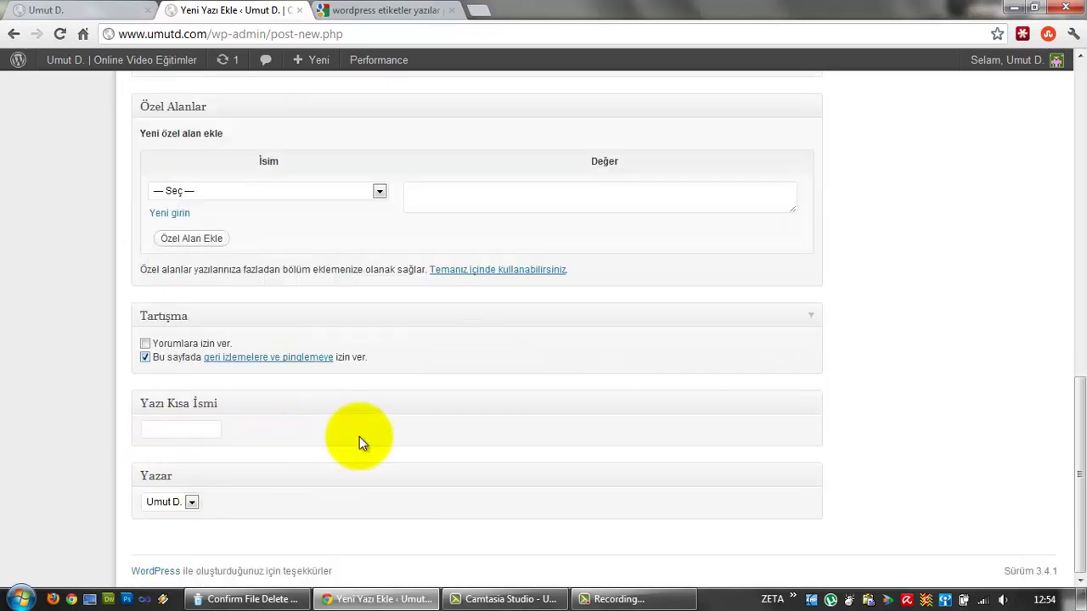
pyautogui.click(193, 502)
pyautogui.click(192, 503)
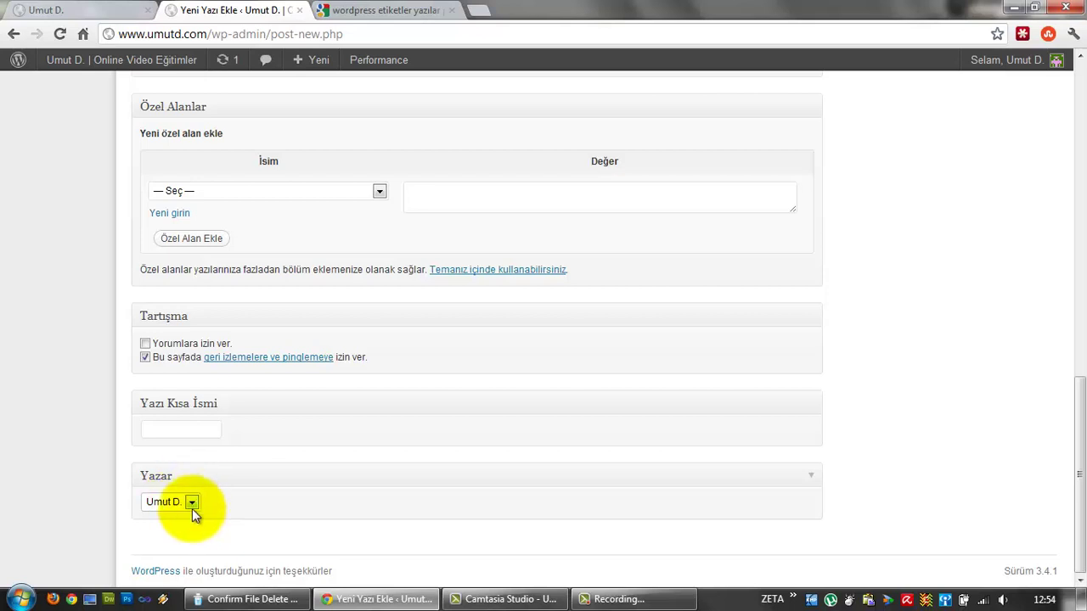
pyautogui.click(193, 509)
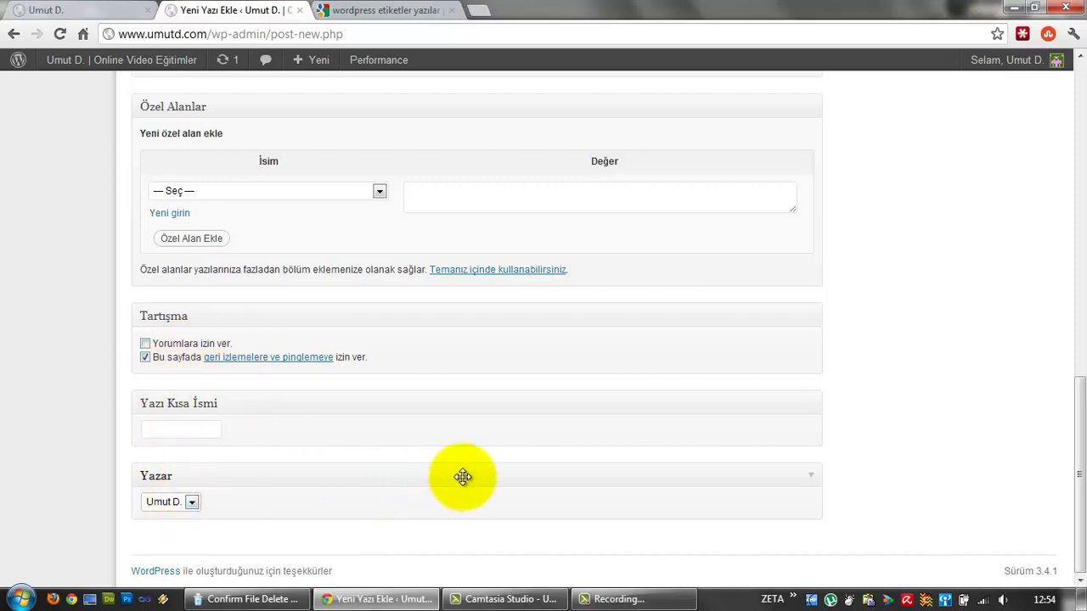
# Hide the Yazar box from the new post screen.
pyautogui.scroll(15, 467, 473)
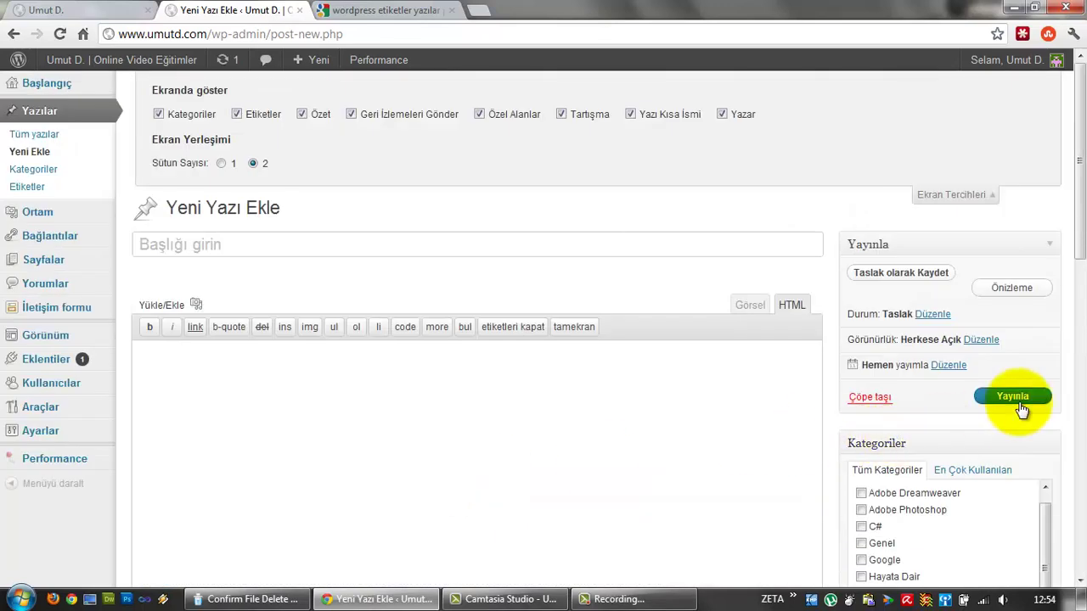
pyautogui.click(742, 117)
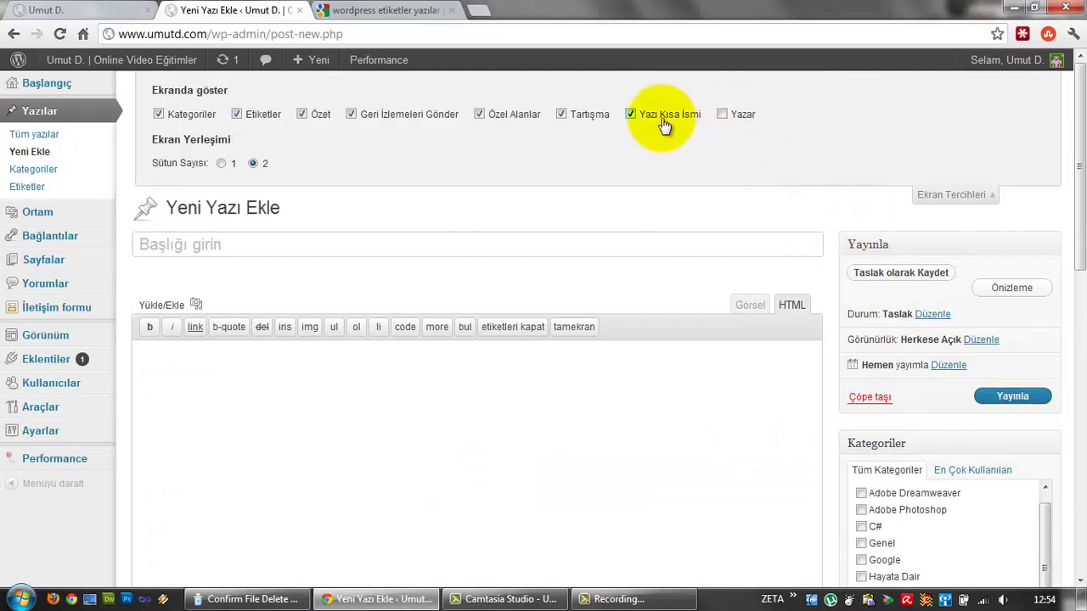